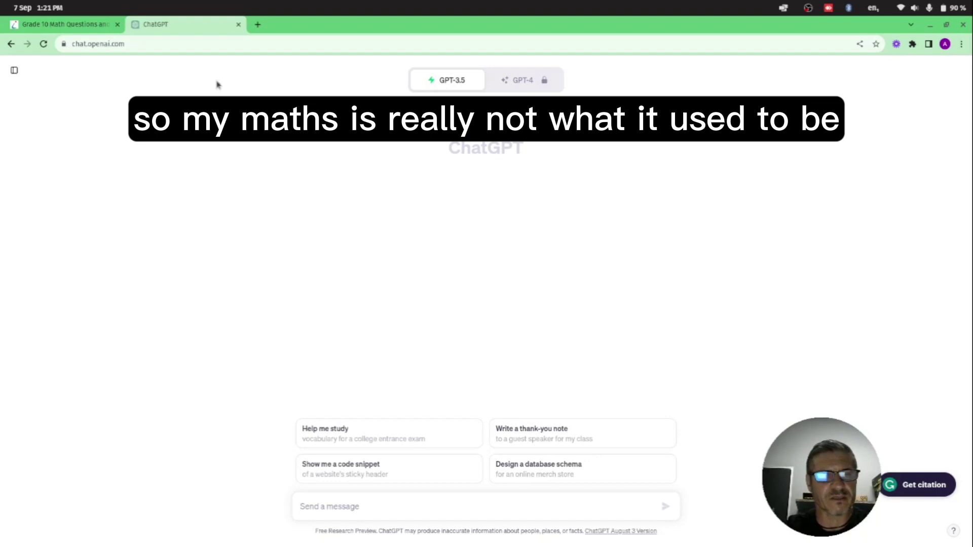
- Copy the Grade 10 sample question 'Evaluate 9^150/300' from the Lumos Learning page
left_click(104, 30)
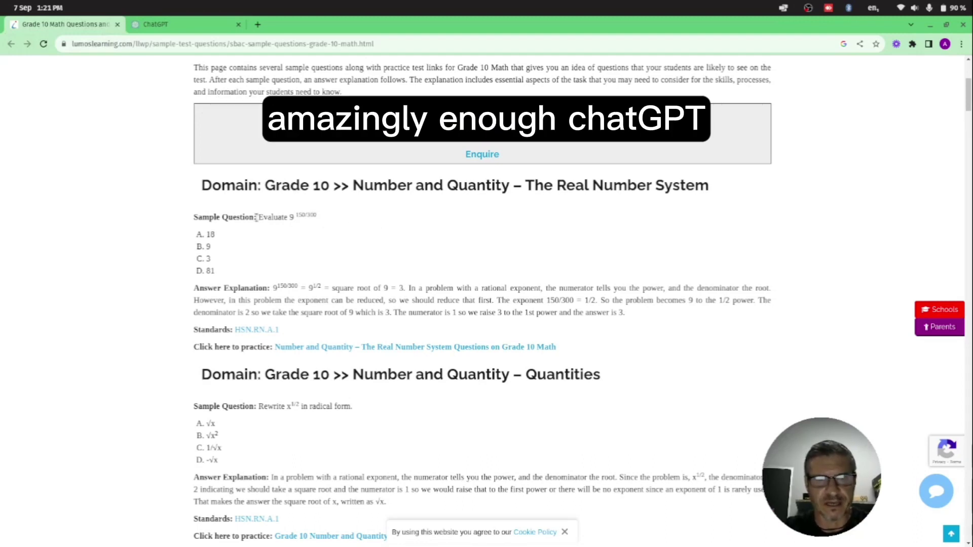
left_click_drag(258, 217, 321, 224)
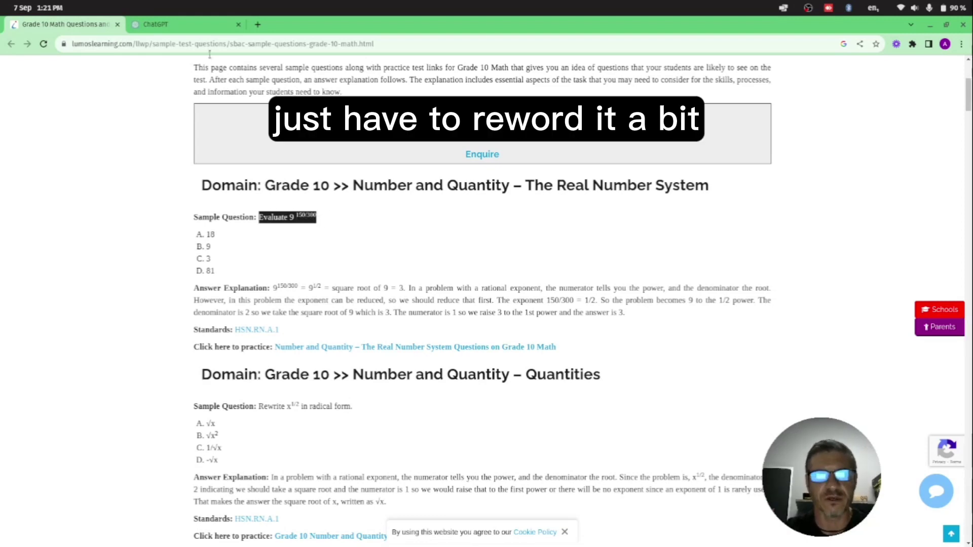
- Paste the copied 9^150/300 question into a new ChatGPT message
left_click(193, 29)
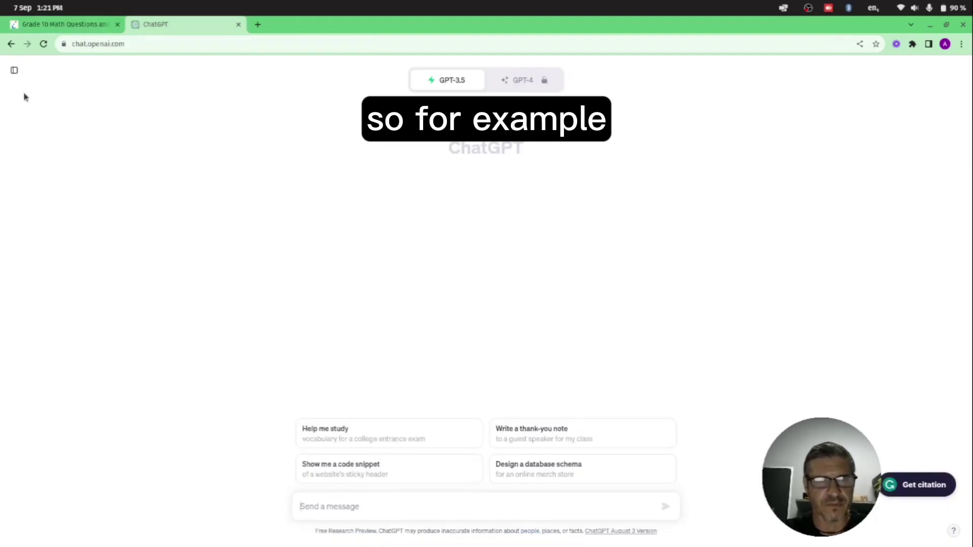
left_click(14, 70)
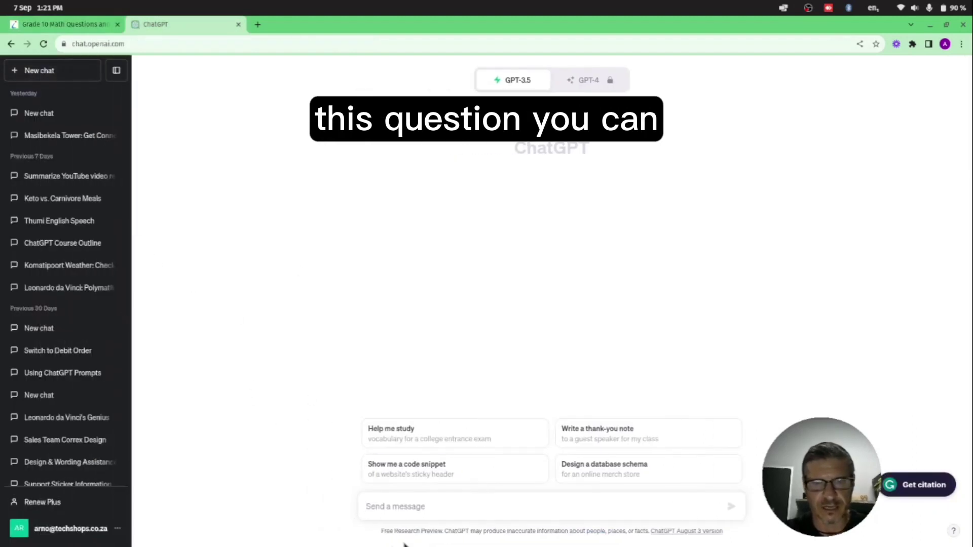
left_click(410, 504)
type("Evaluate 9 150/300")
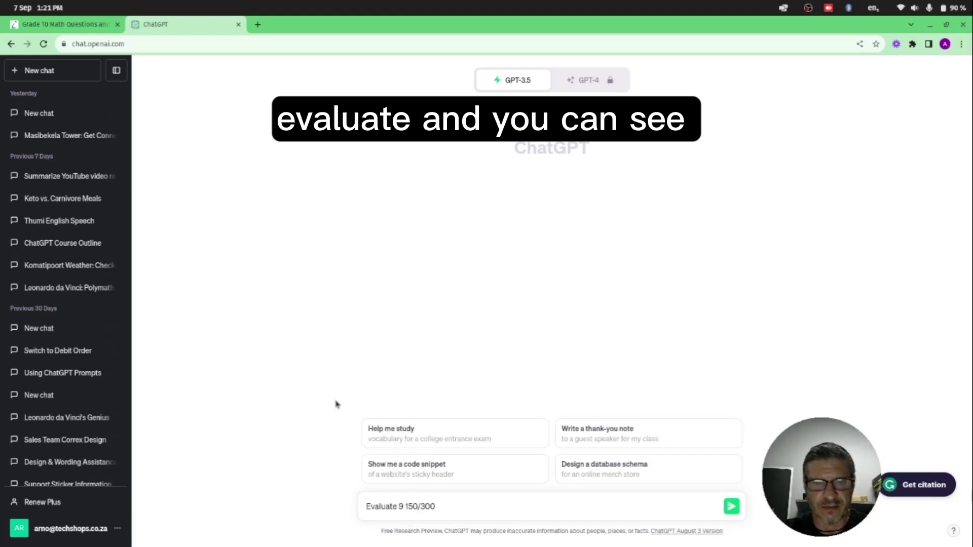
- Insert 'to the power of' after 9, send it, and compare ChatGPT's answer 3 with Lumos
left_click(74, 31)
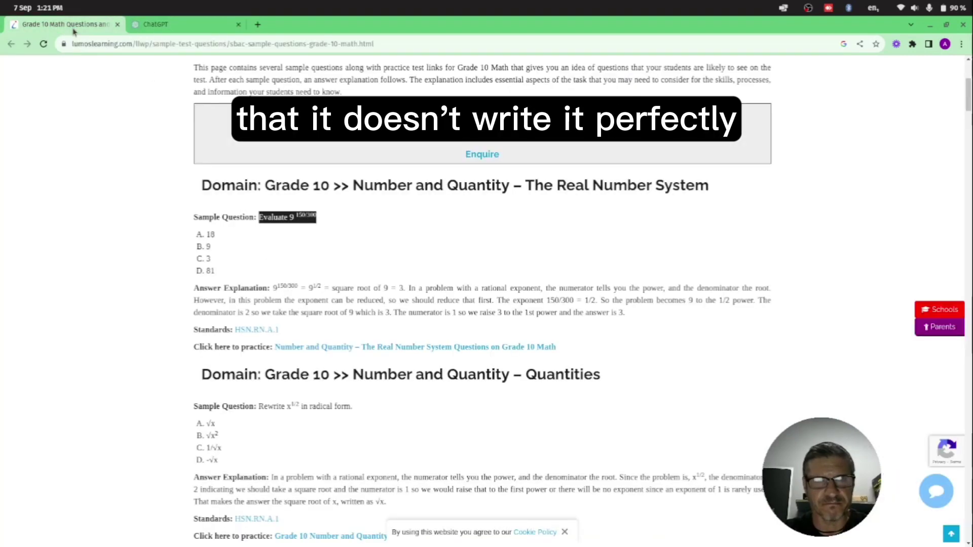
left_click(190, 28)
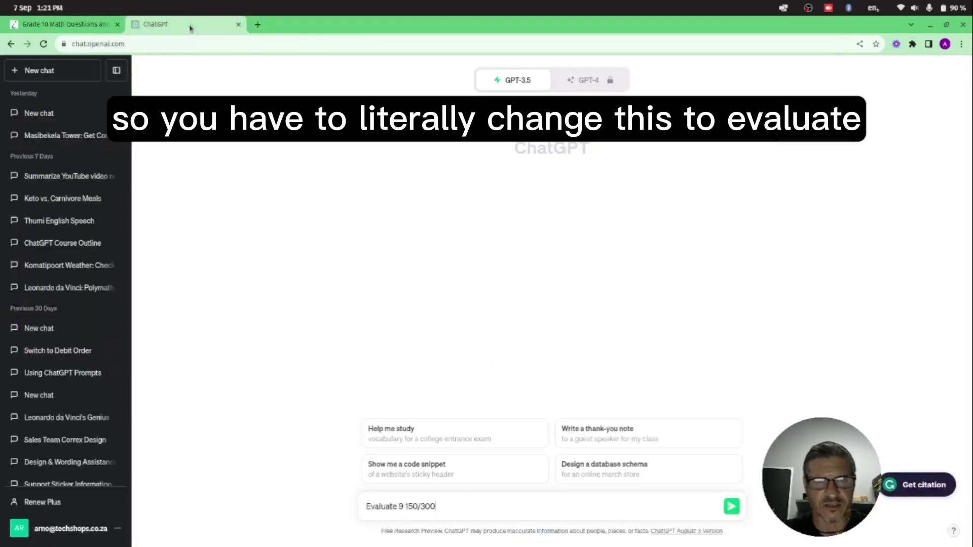
left_click(403, 506)
type("to the po")
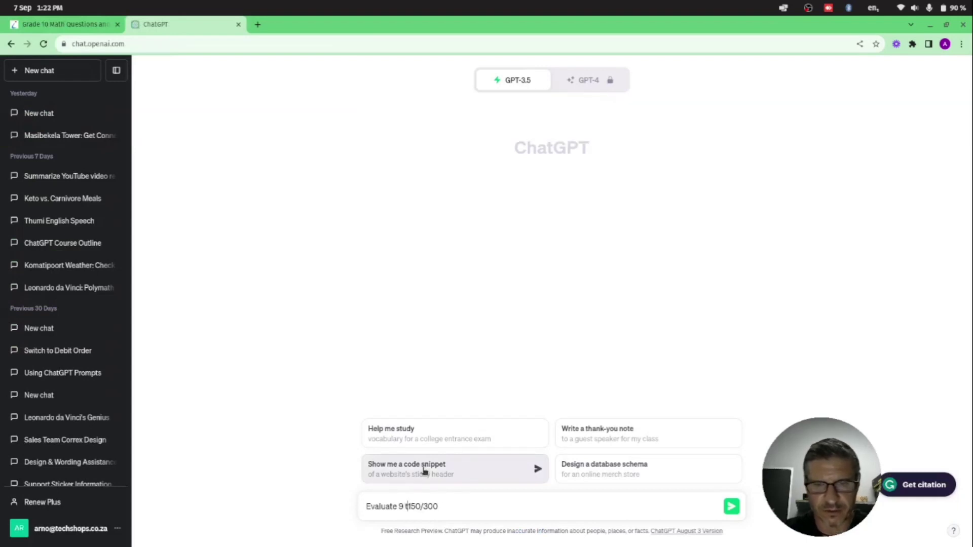
type("wer of")
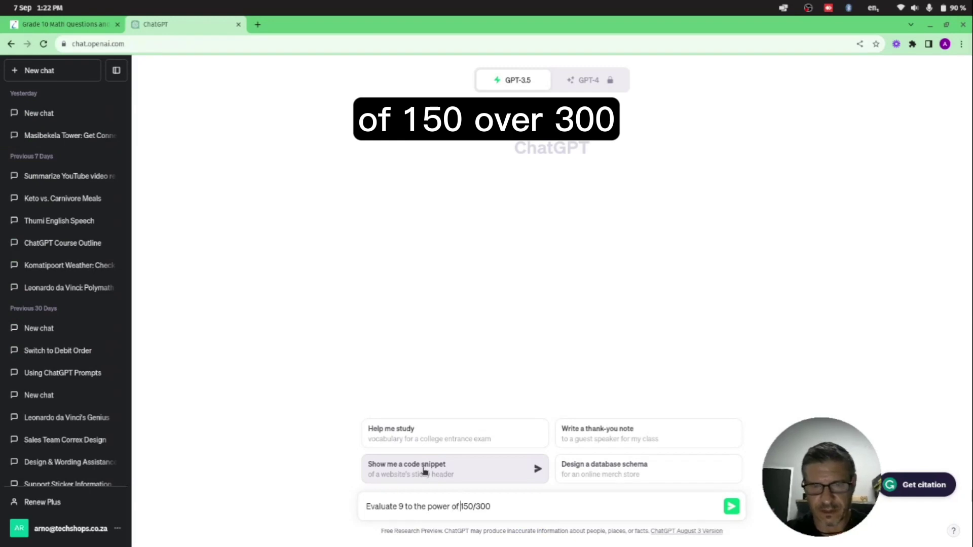
key("Return")
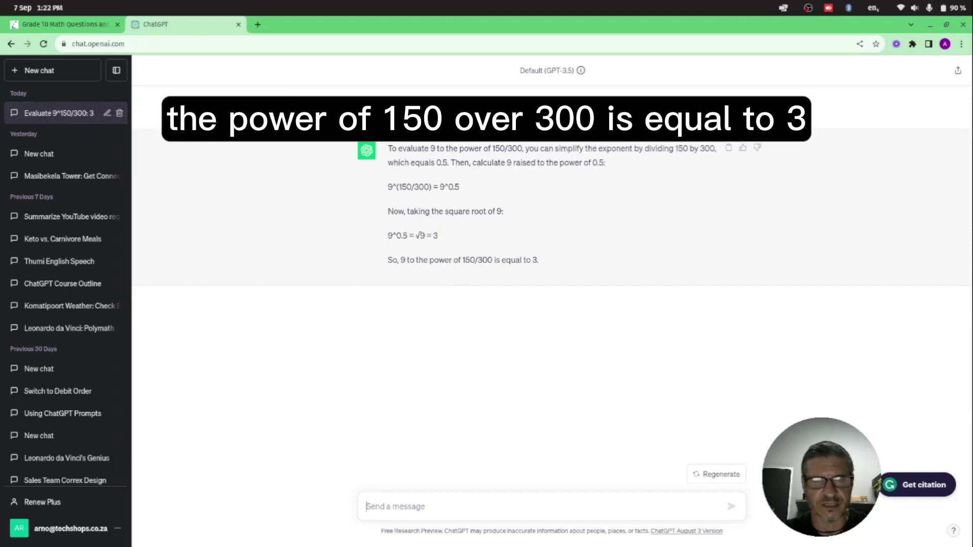
left_click(87, 24)
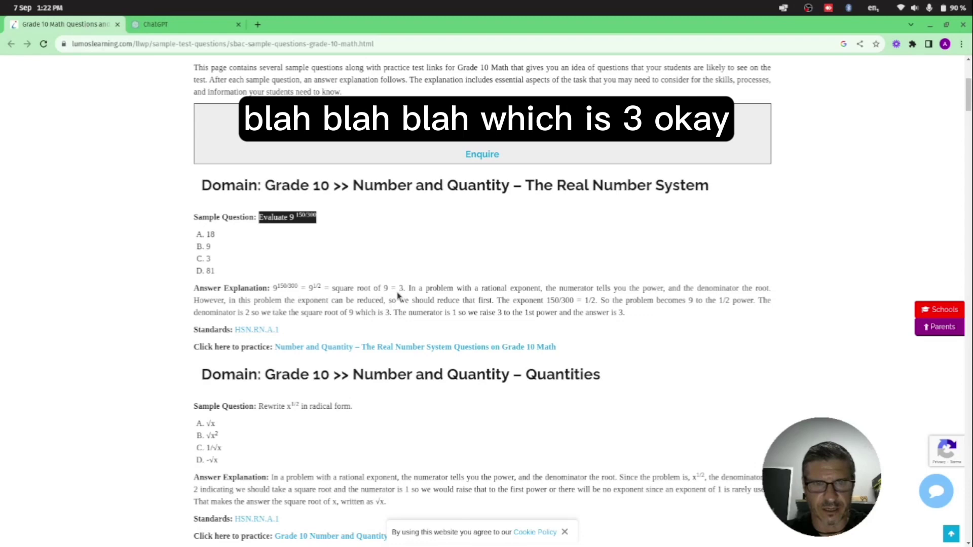
- Copy the Lumos radical-form question and send it to ChatGPT as 'x to the power of 1/2'
scroll(398, 295, "down", 1)
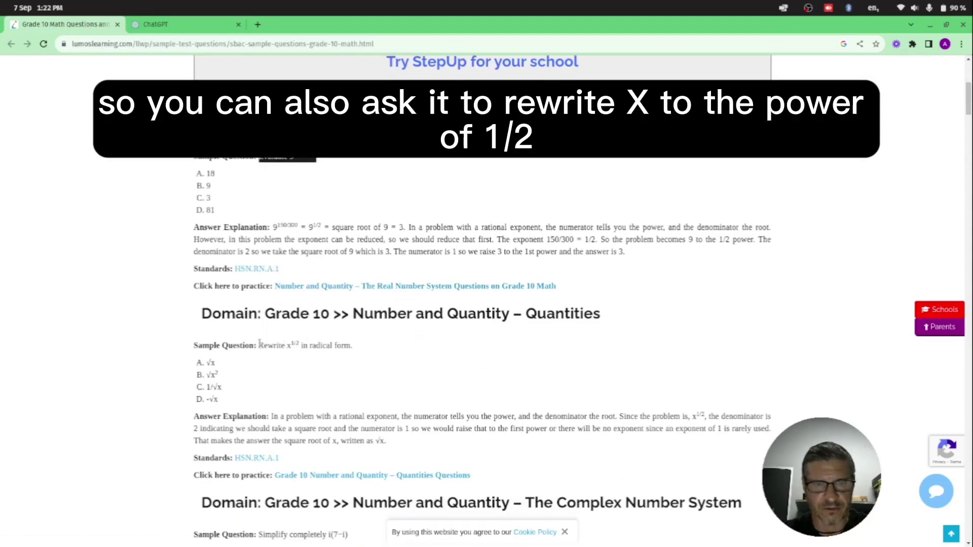
left_click_drag(259, 342, 387, 340)
key("ctrl+c")
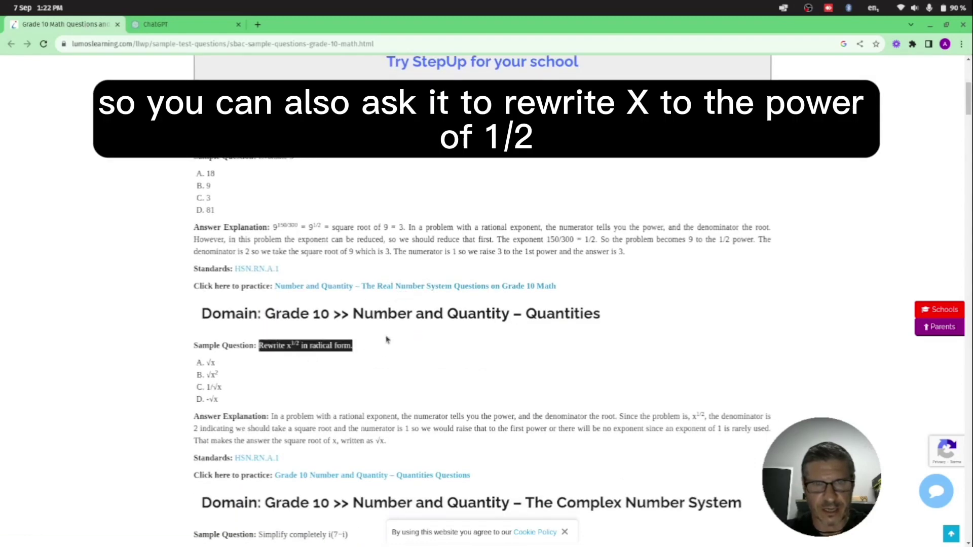
left_click(206, 28)
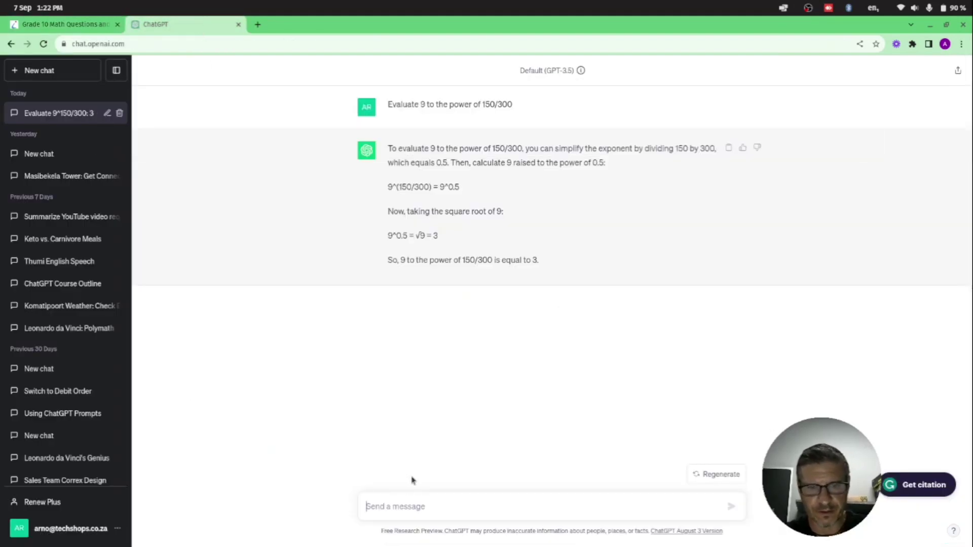
key("ctrl+v")
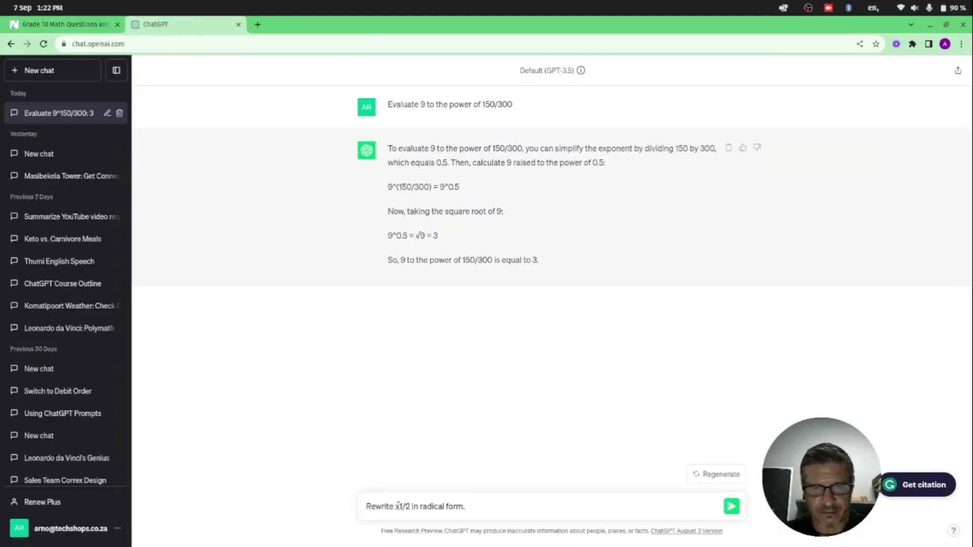
type("to the po")
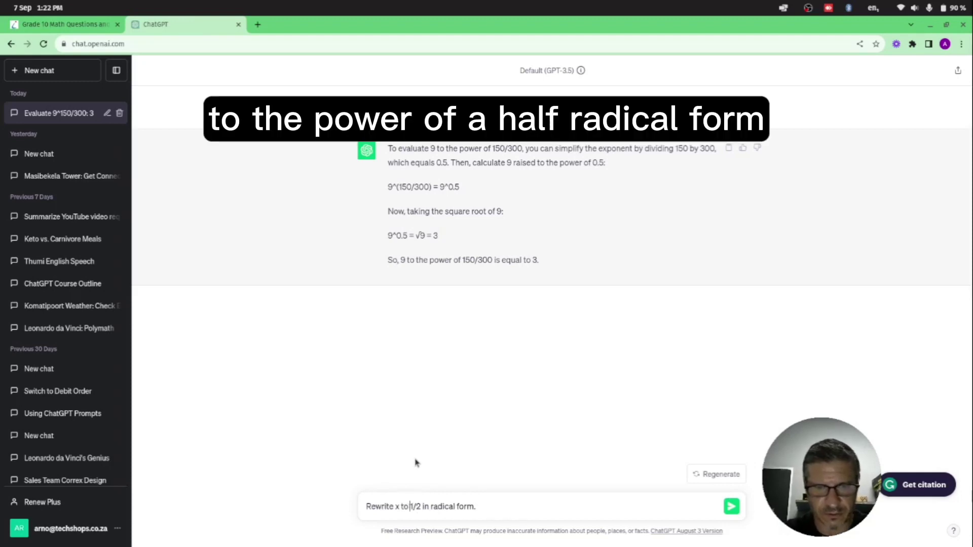
type("wer of")
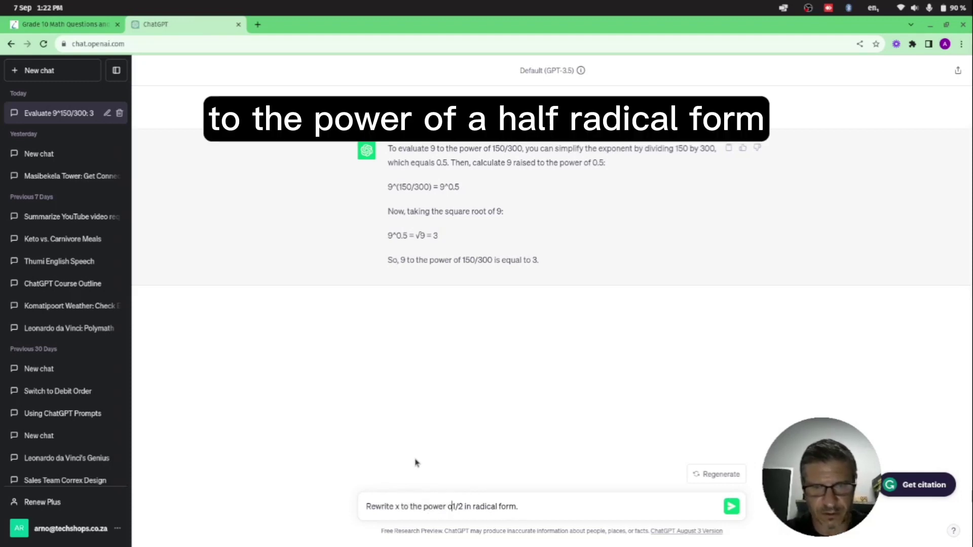
key("Return")
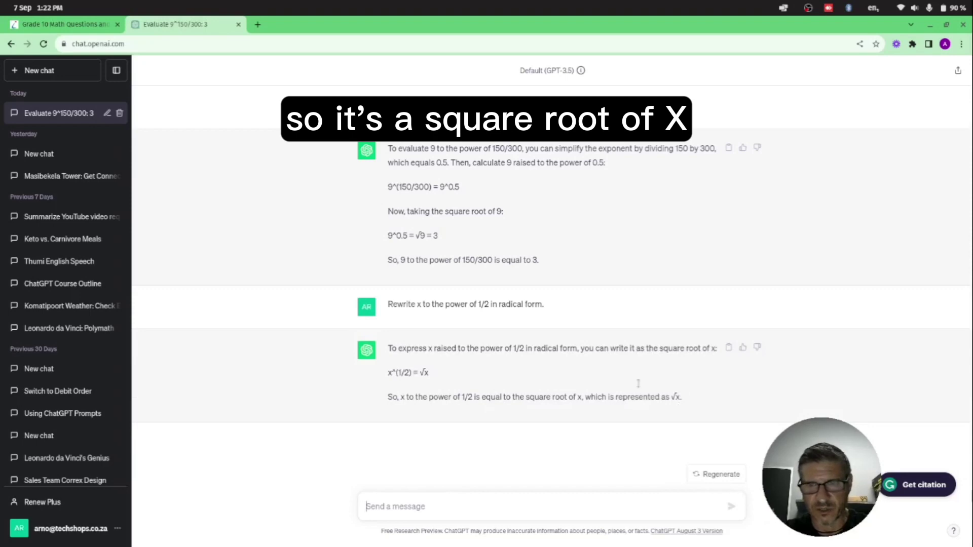
- Send Lumos's 'Simplify completely i(7−i)' to ChatGPT with 'Give an explanation' appended
left_click(66, 24)
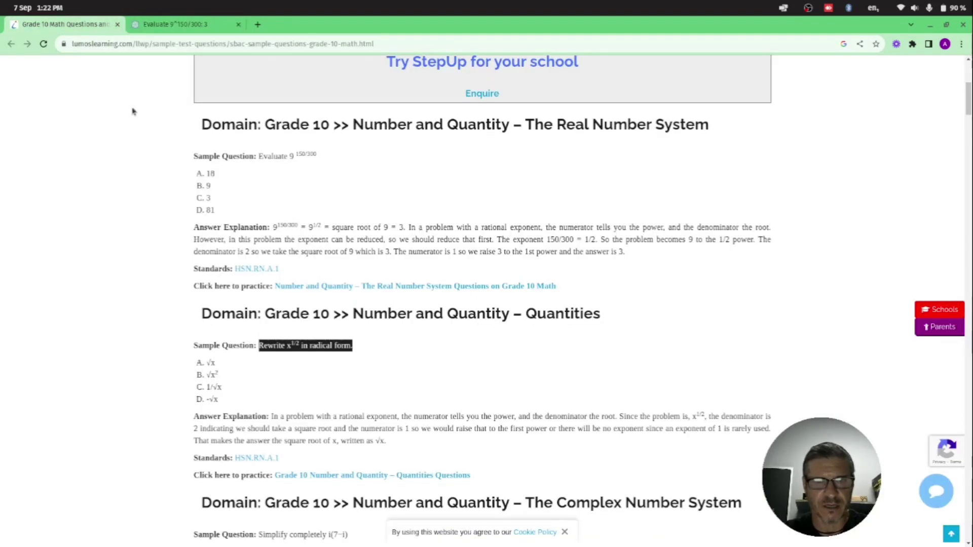
scroll(314, 343, "down", 3)
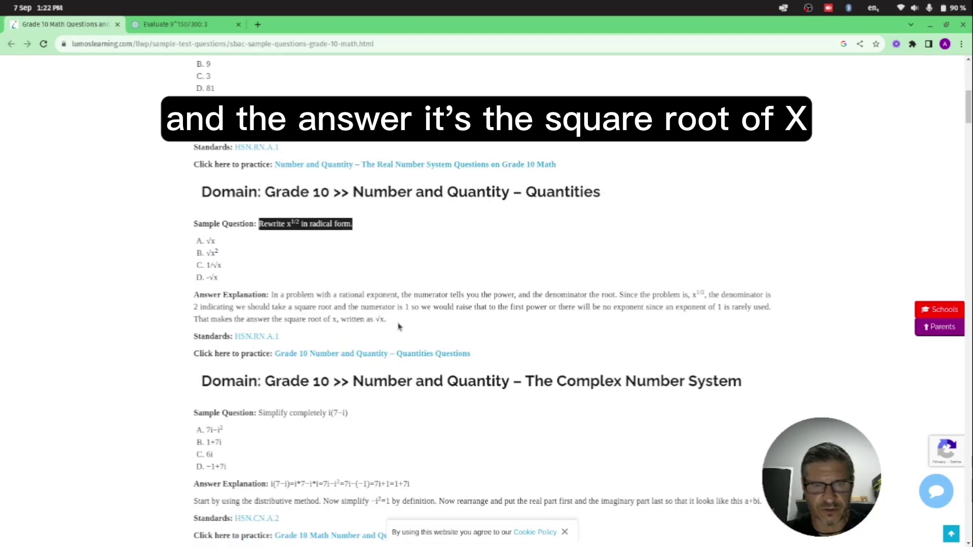
scroll(398, 326, "down", 3)
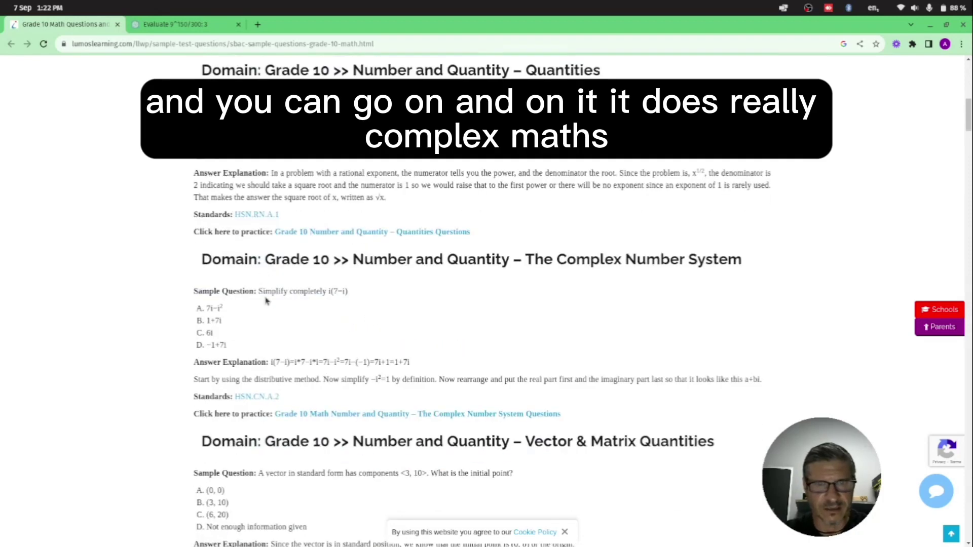
left_click_drag(258, 291, 365, 294)
key("ctrl+c")
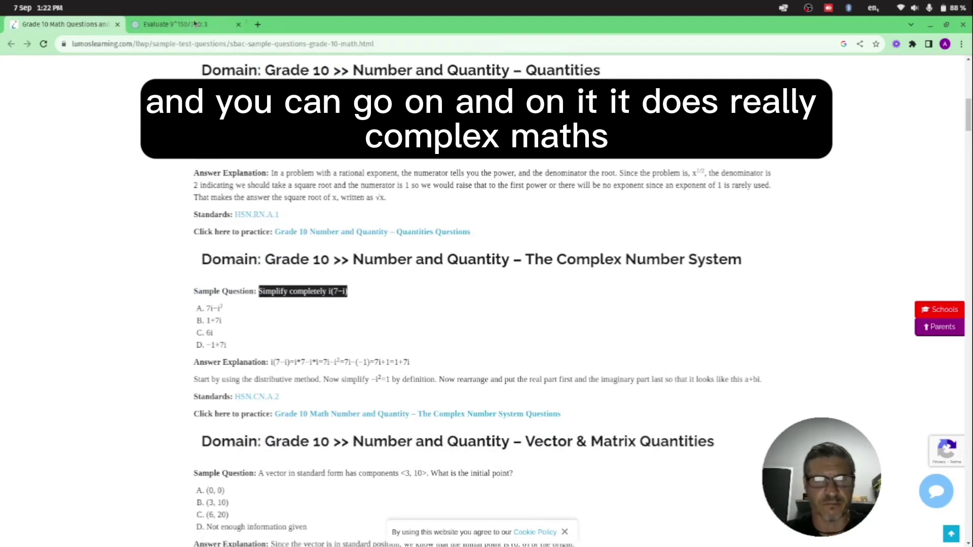
left_click(195, 23)
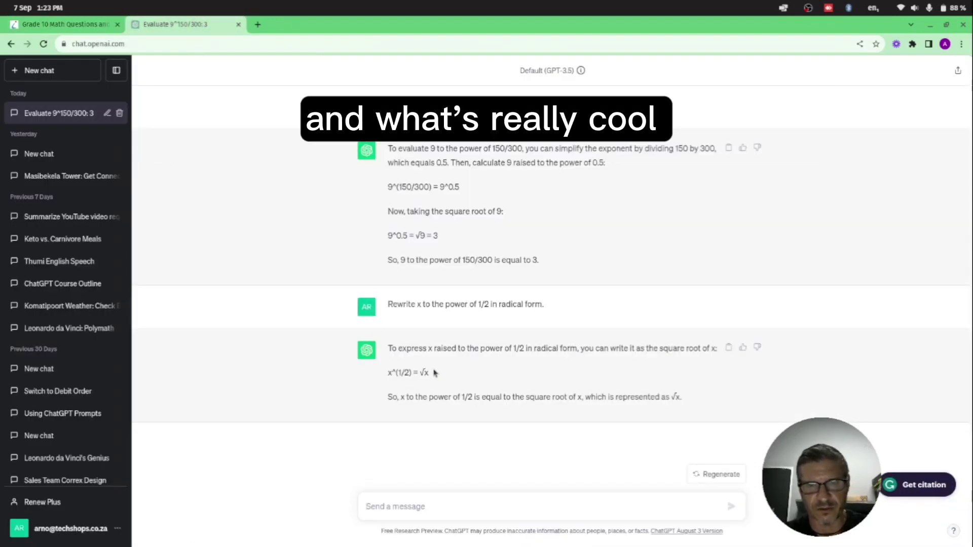
left_click(455, 507)
key("ctrl+v")
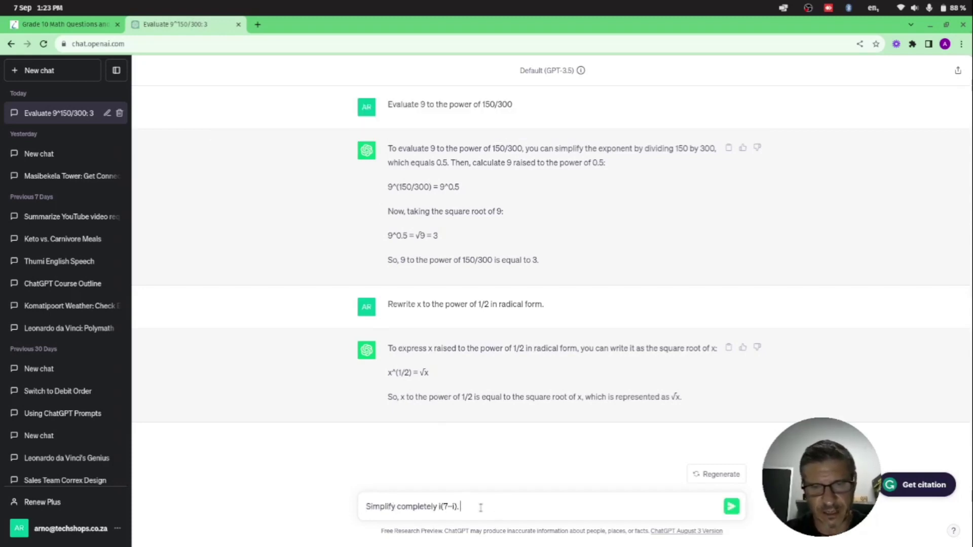
type("Give ")
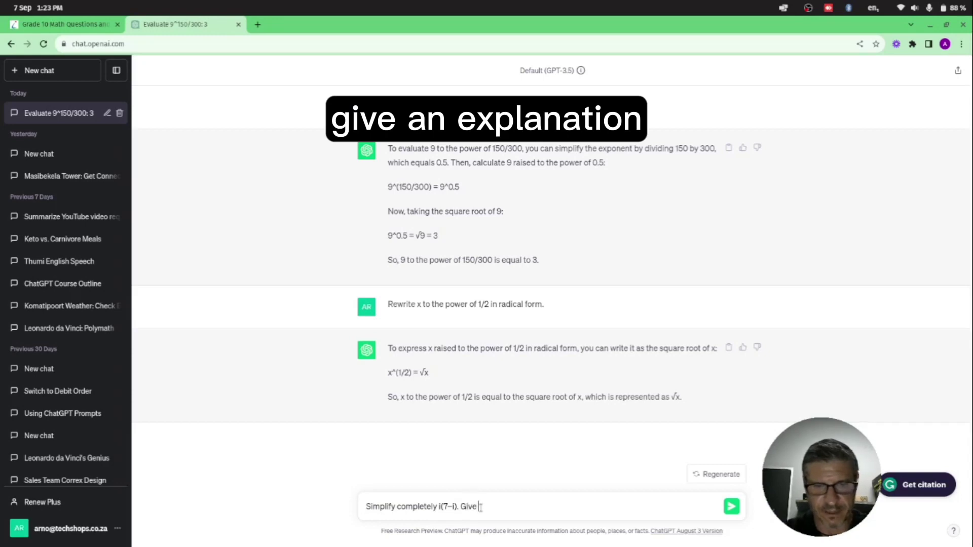
type("an explan")
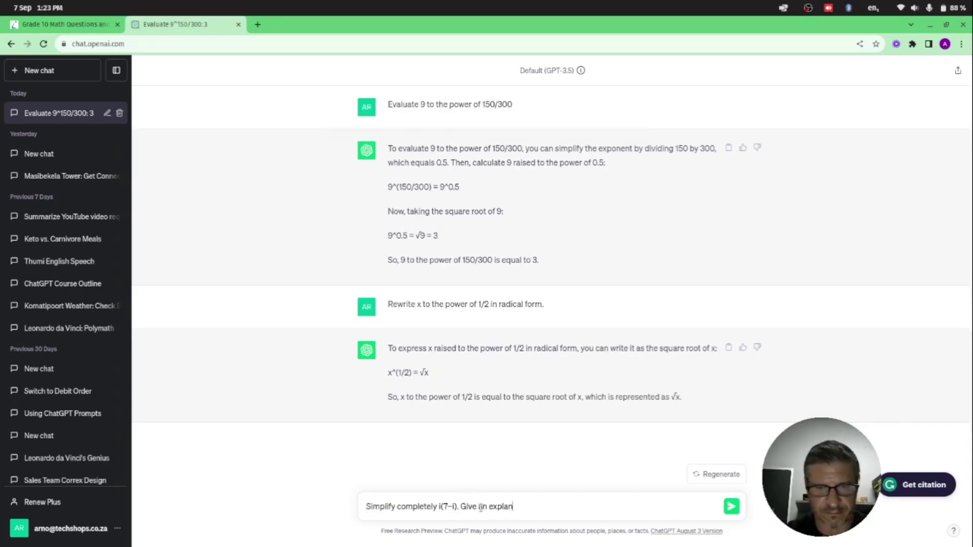
type("ation")
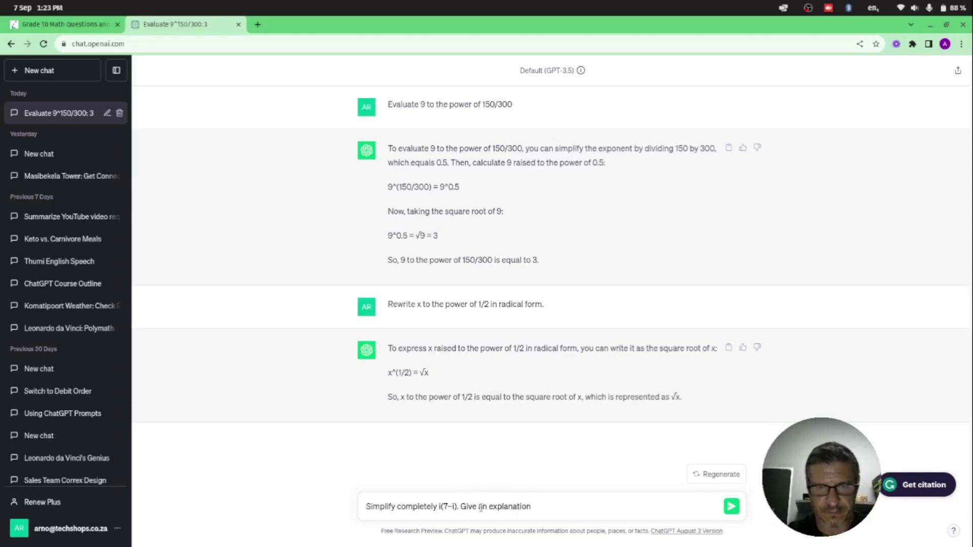
key("Return")
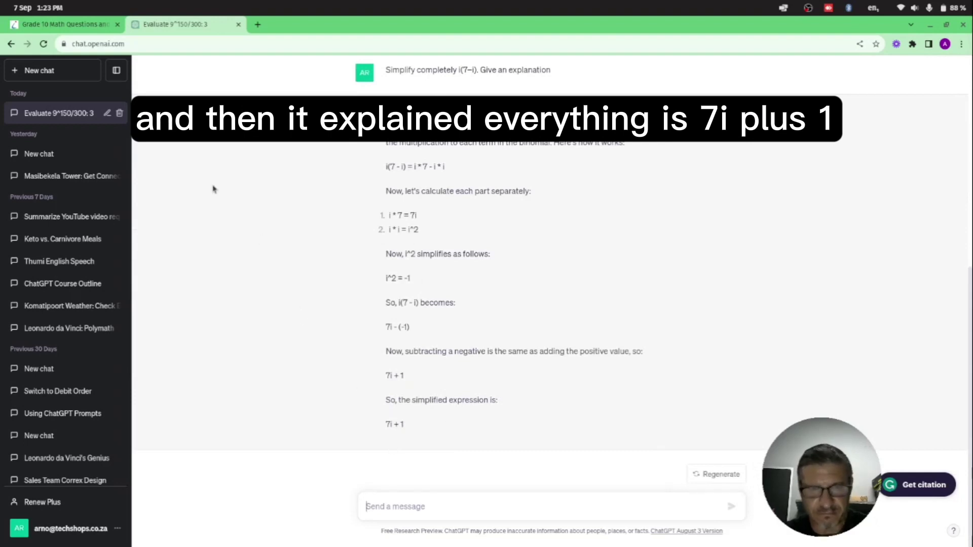
- Check the Lumos sample answer 1 + 7i, then return to ChatGPT's i(7−i) explanation
left_click(64, 23)
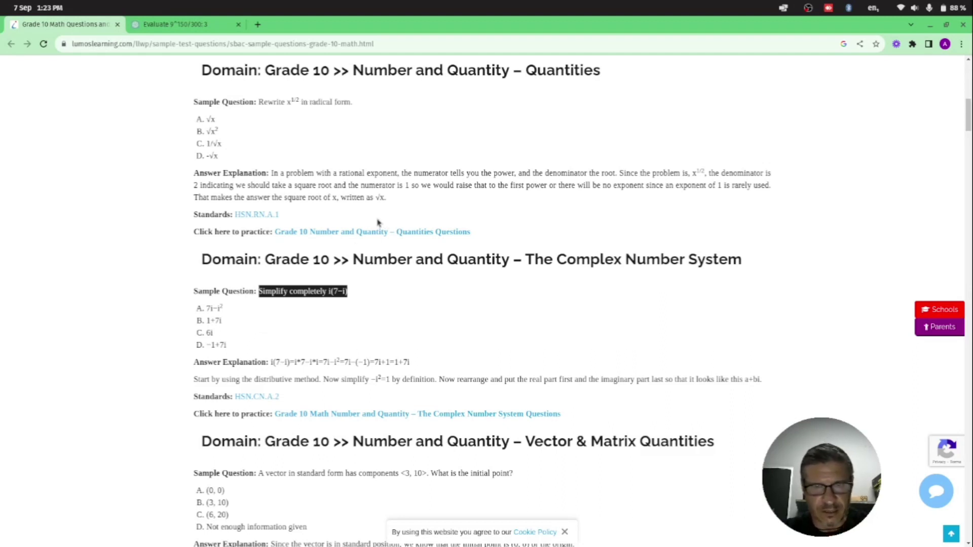
scroll(416, 282, "down", 3)
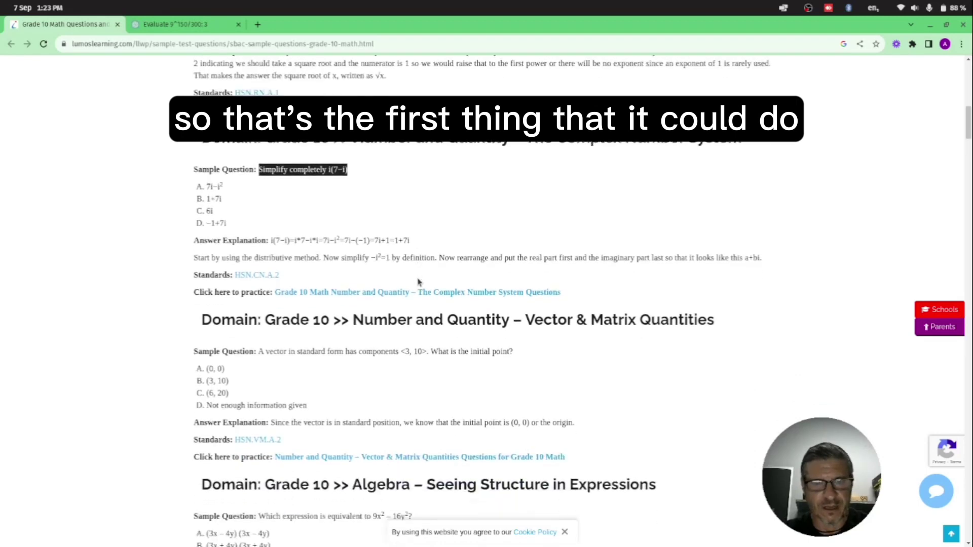
left_click(175, 25)
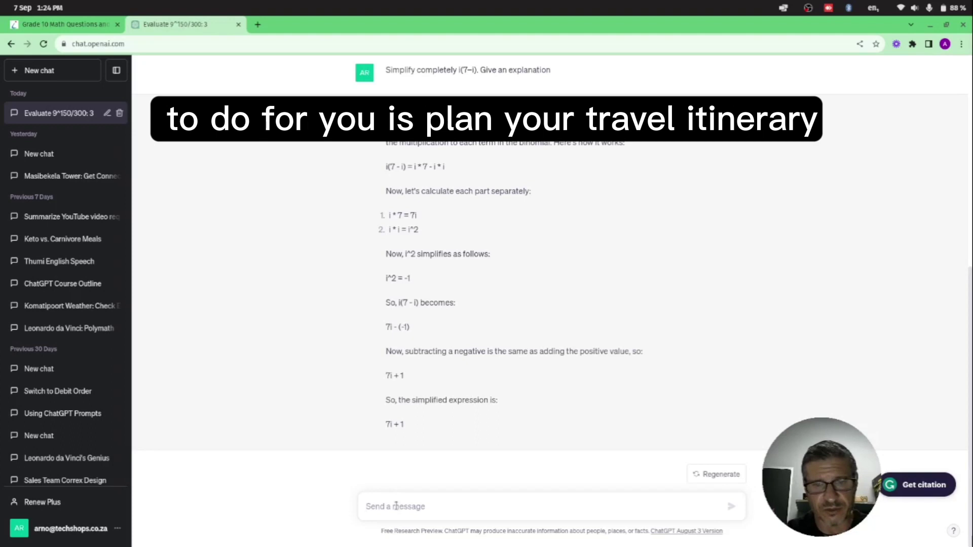
- Request a one-week adventurous, outdoor itinerary for Mpumalanga, South Africa
type("I")
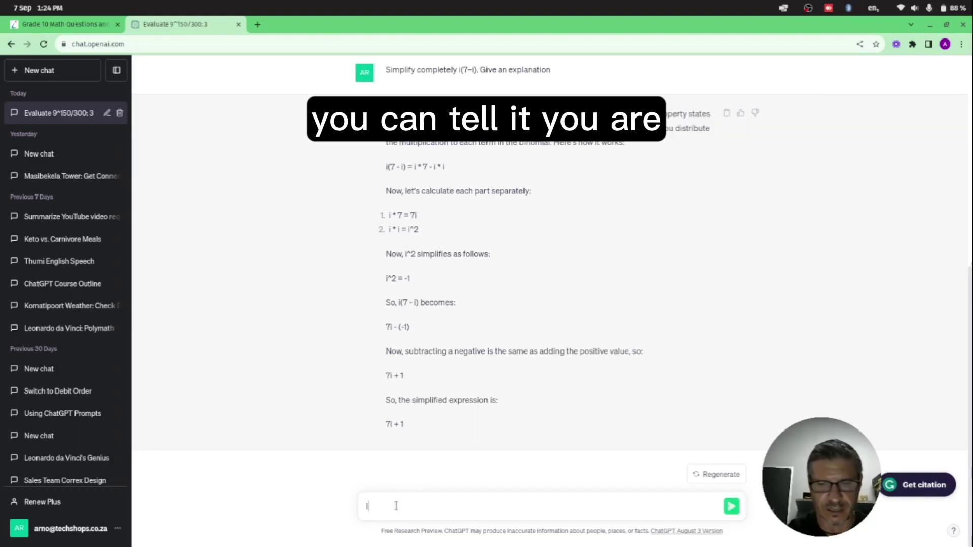
type("'m plannin")
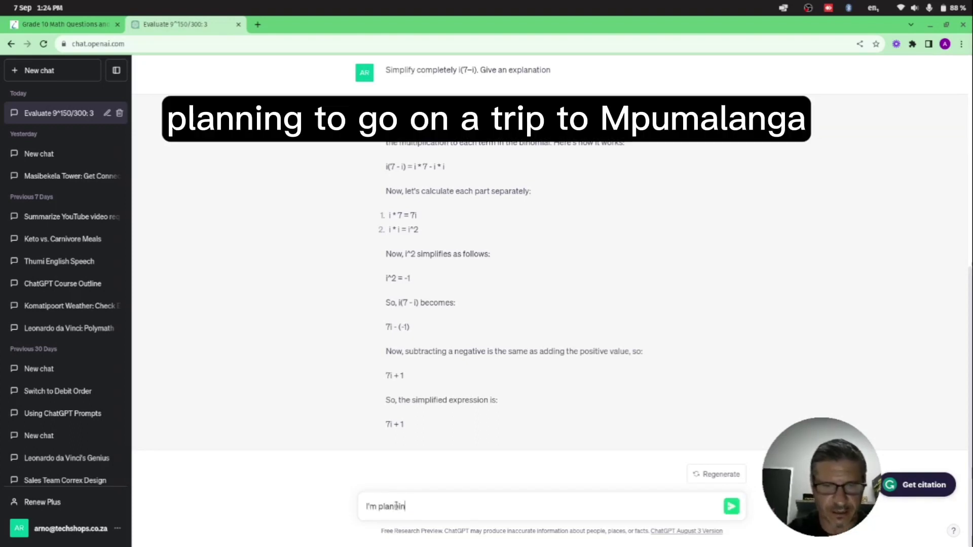
type("g to go on ")
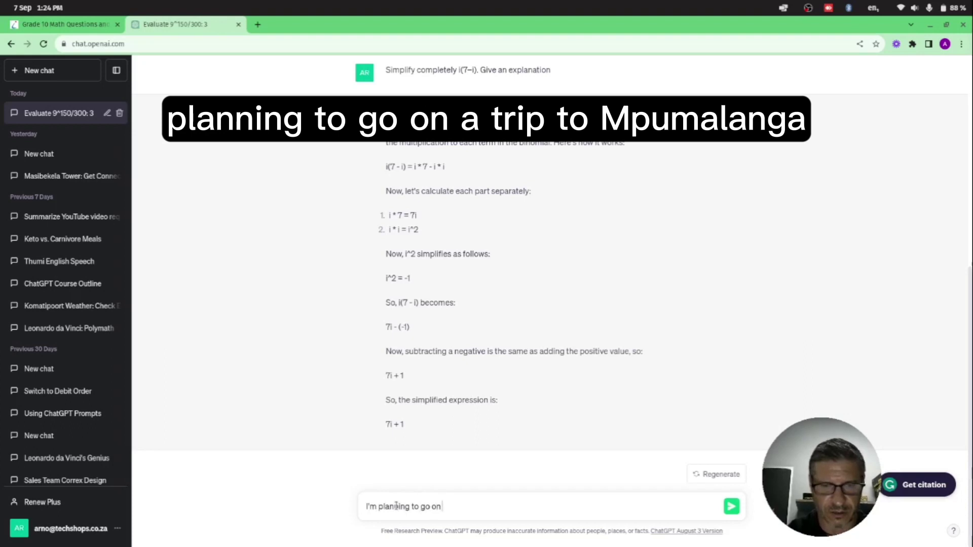
type("a trip to")
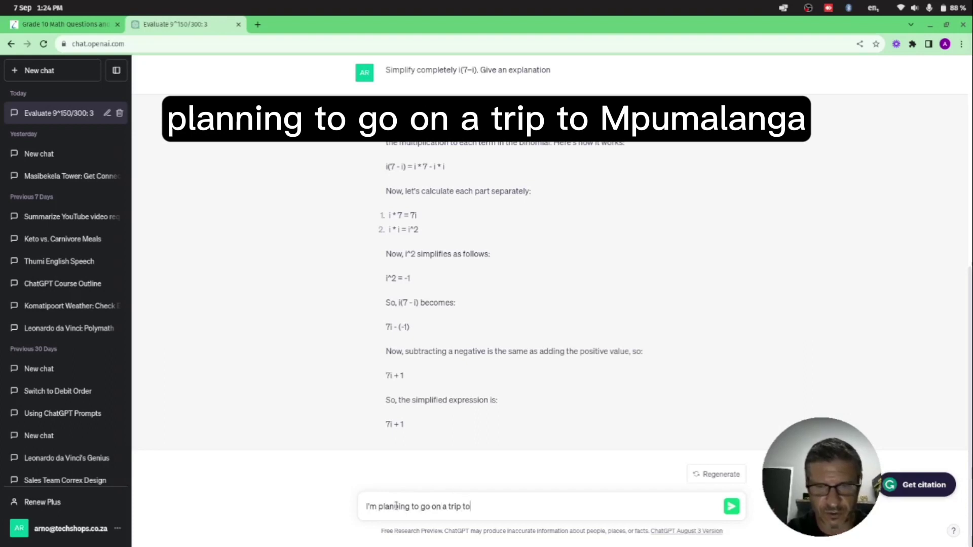
type(" Mpumalan")
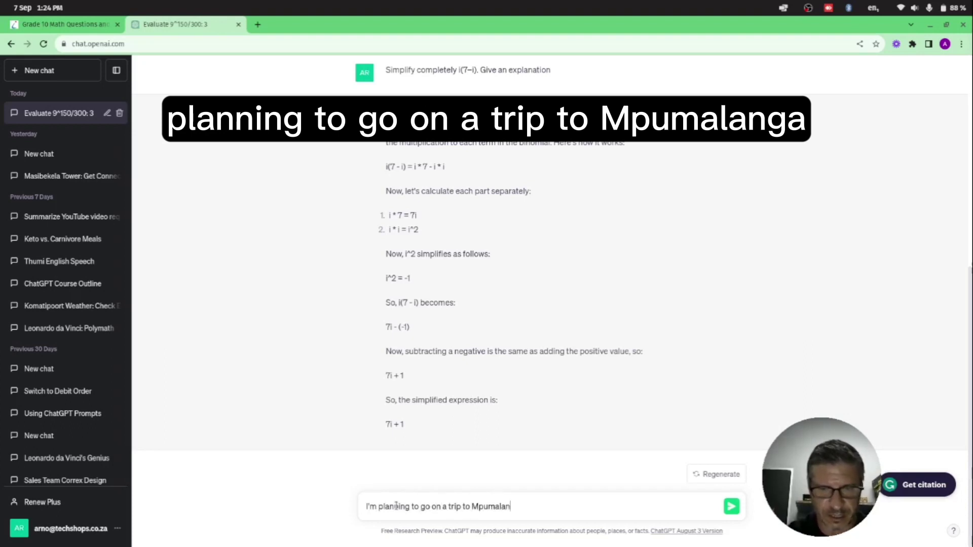
type("ga in")
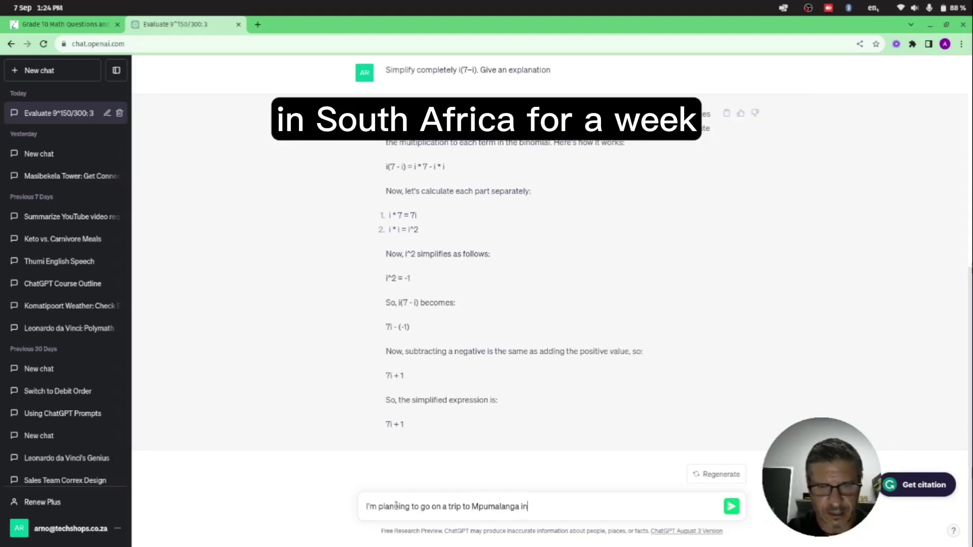
type(" South Africa for a")
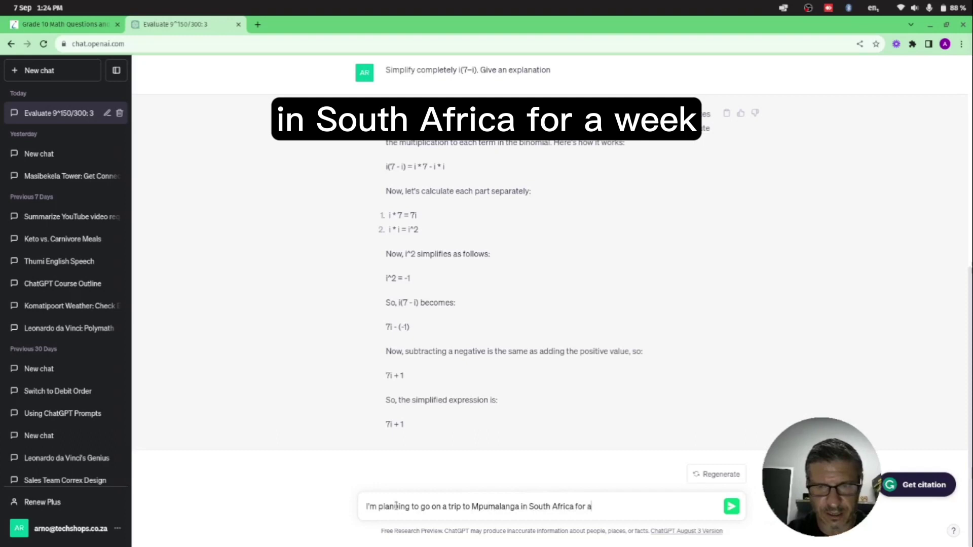
type(" week.")
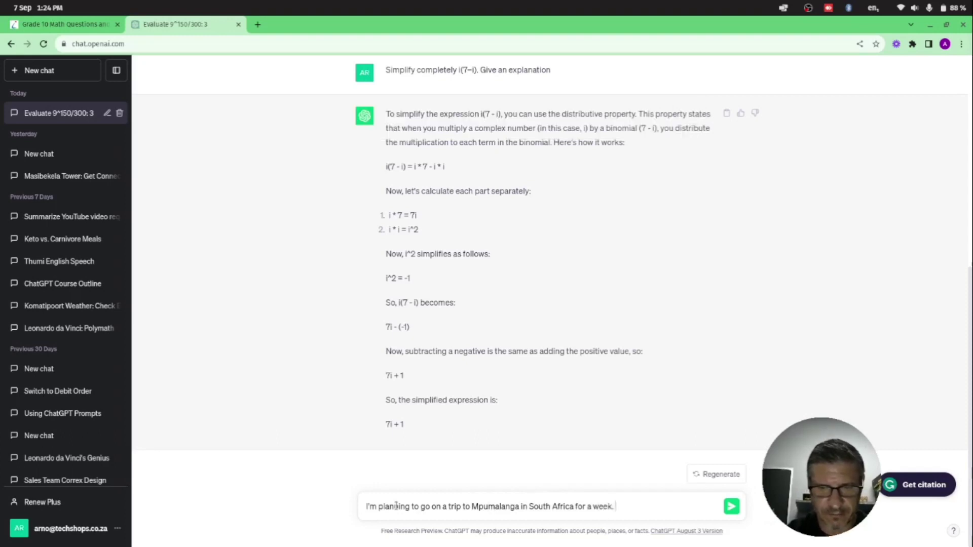
type(" Please")
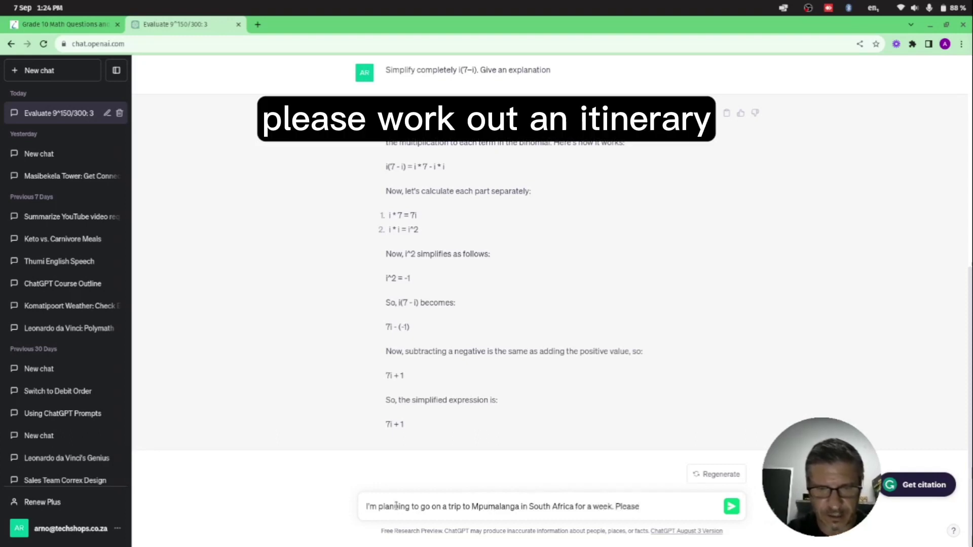
type(" work out")
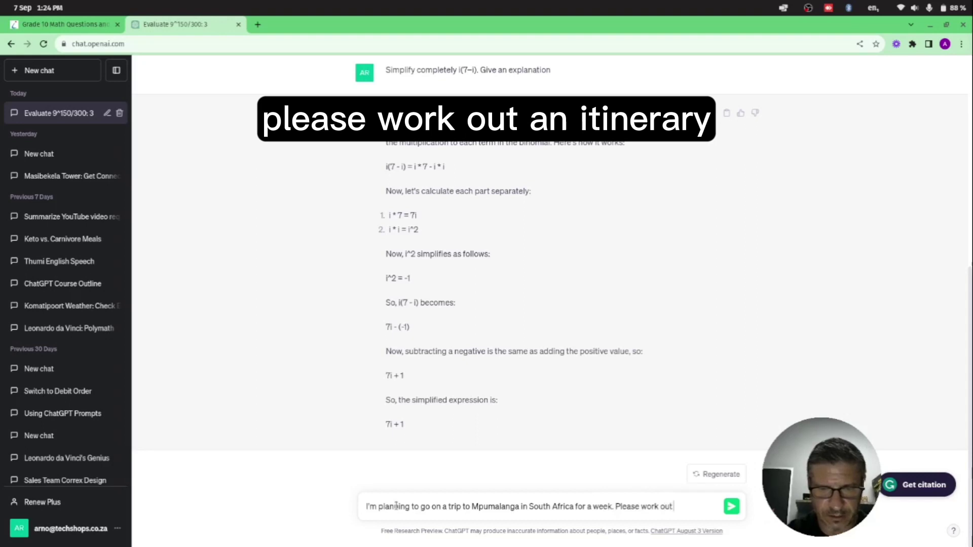
type(" an in")
type("in")
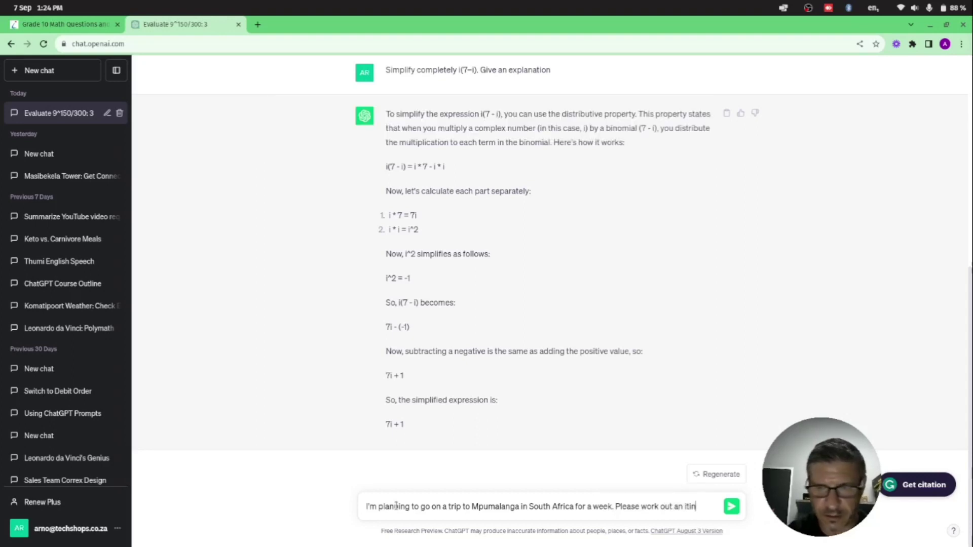
type("erar")
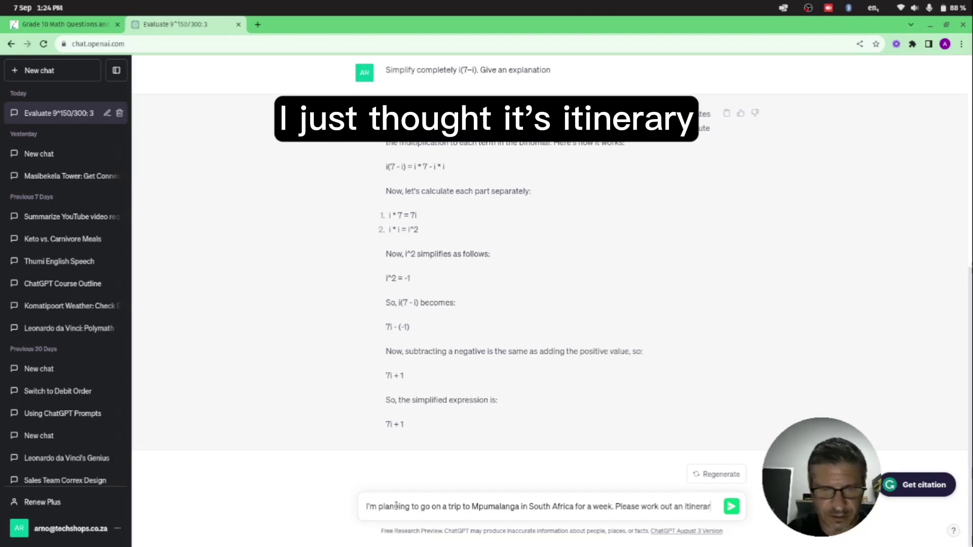
type("y for")
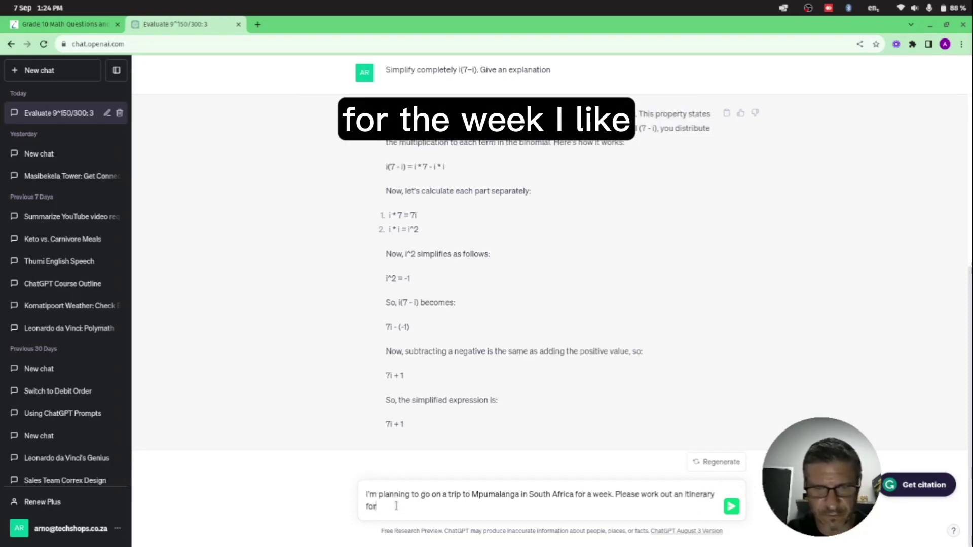
type(" the week. I like")
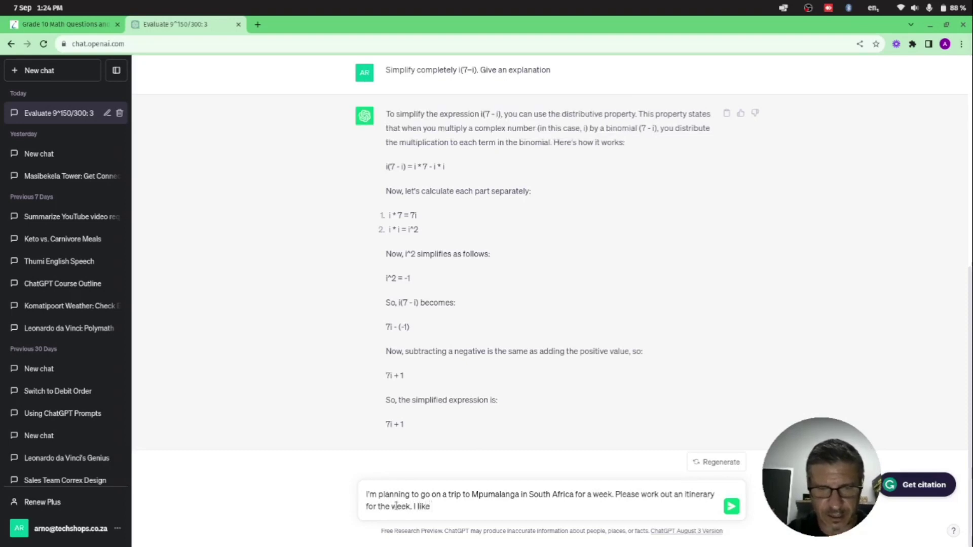
type(" adve")
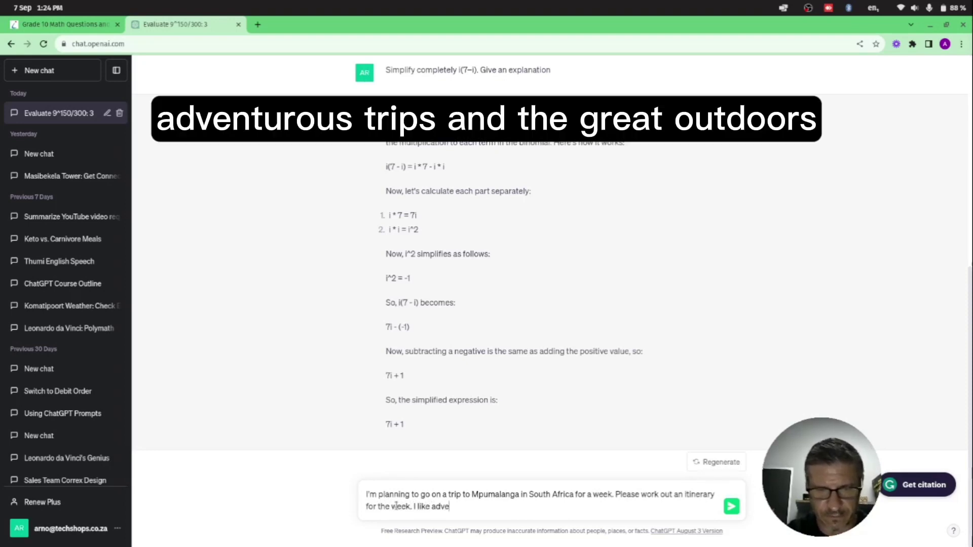
type("nturous t")
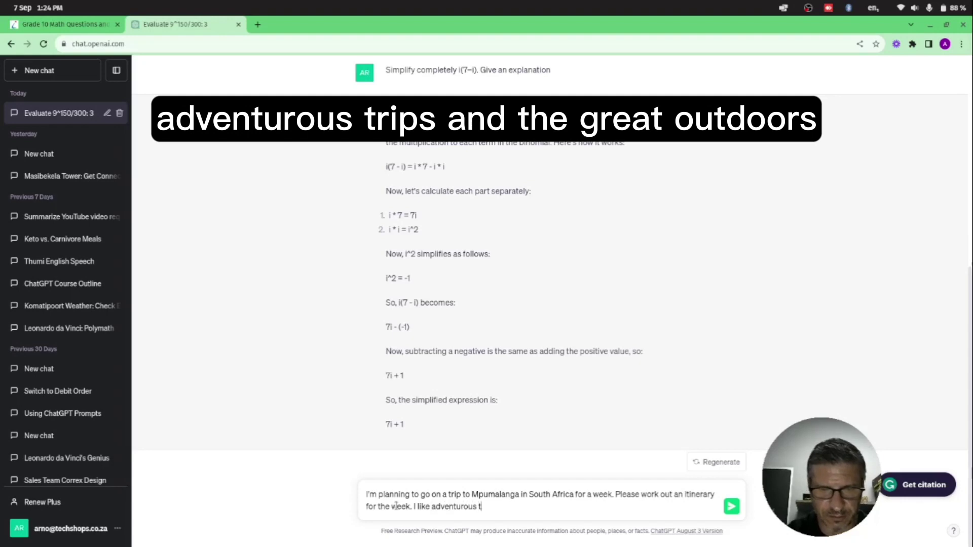
type("rips and the ")
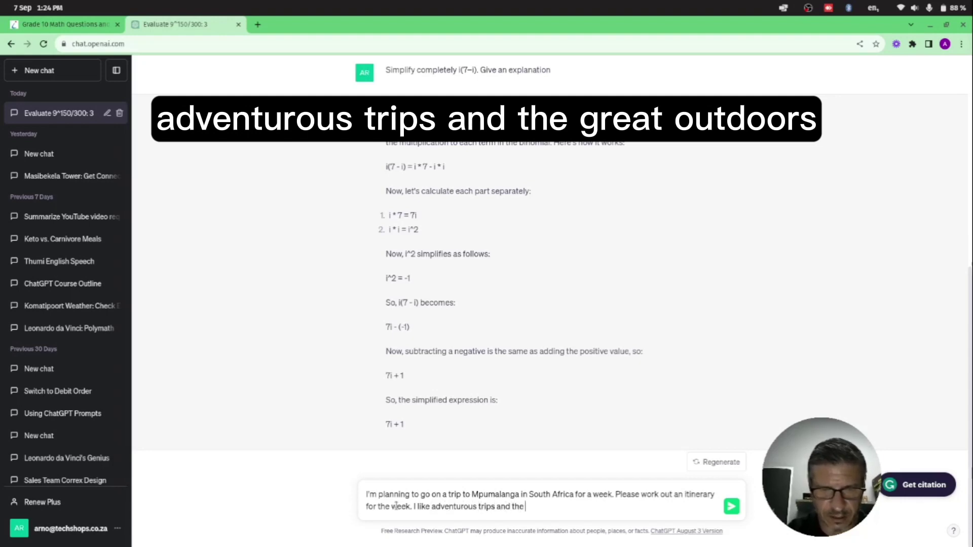
type("great out")
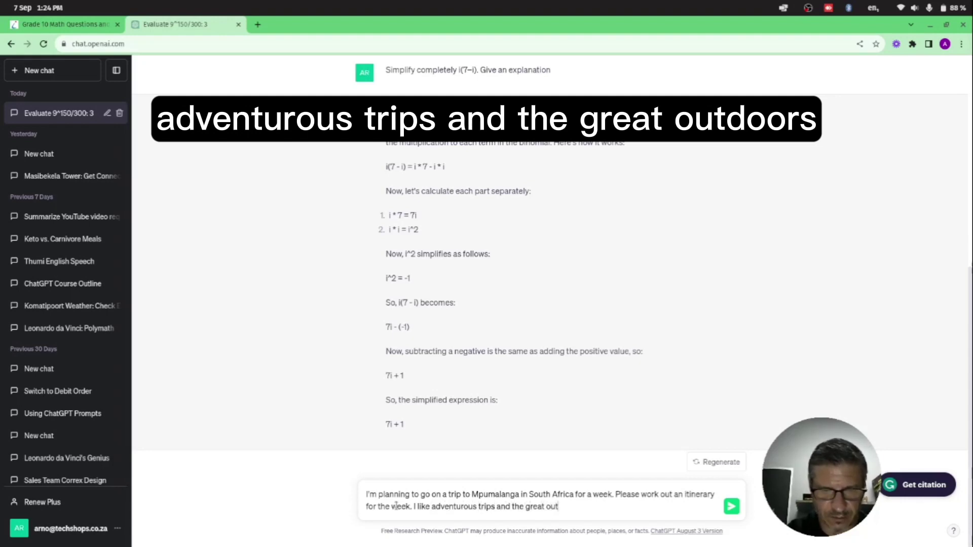
type("doors.")
key("Return")
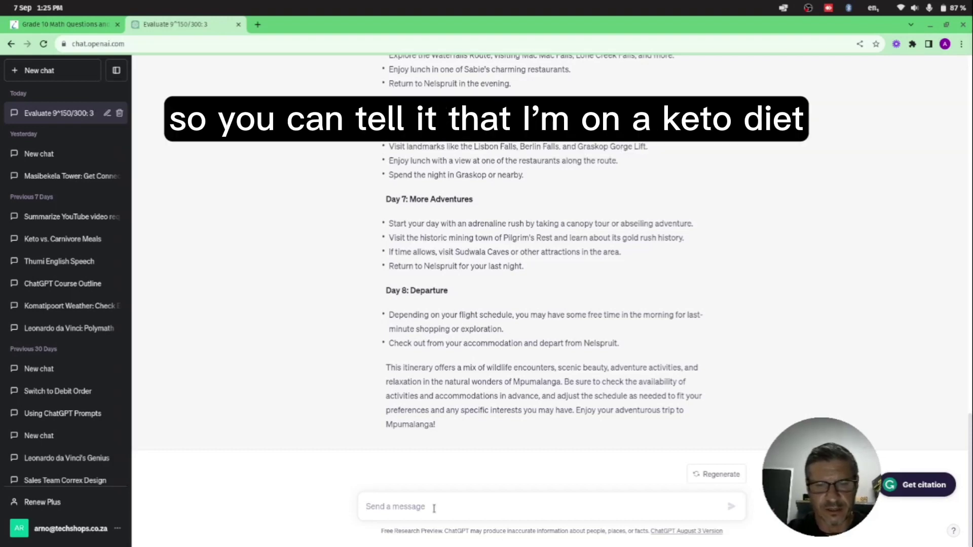
- Request a simple 7-day keto meal plan, meals prepared in under 15 minutes, tabled by day
type("I'm on ")
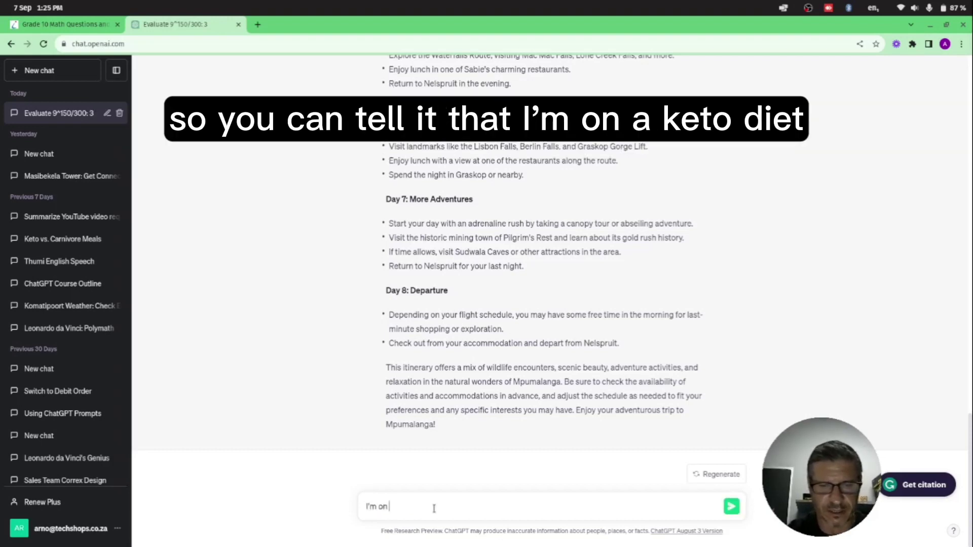
type("a keto diet")
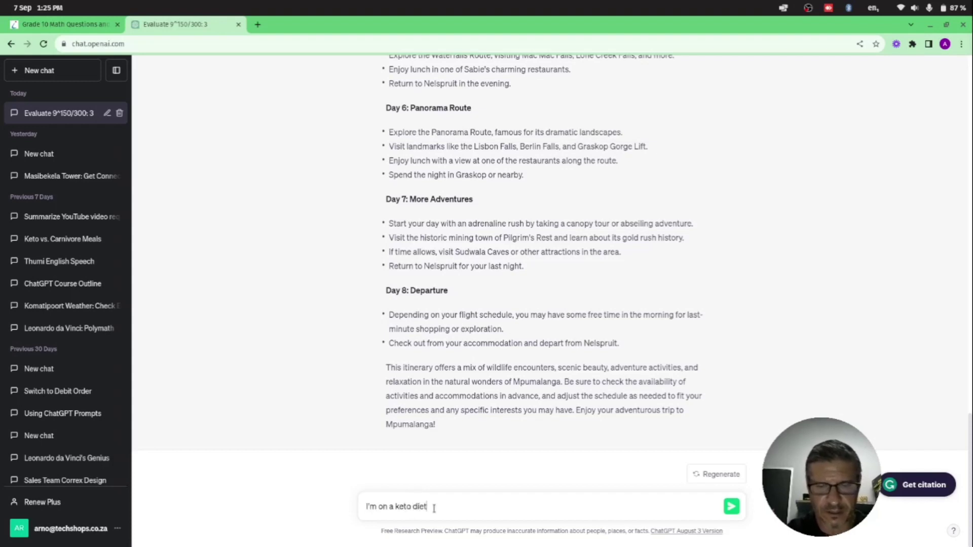
type(". Please work opurt")
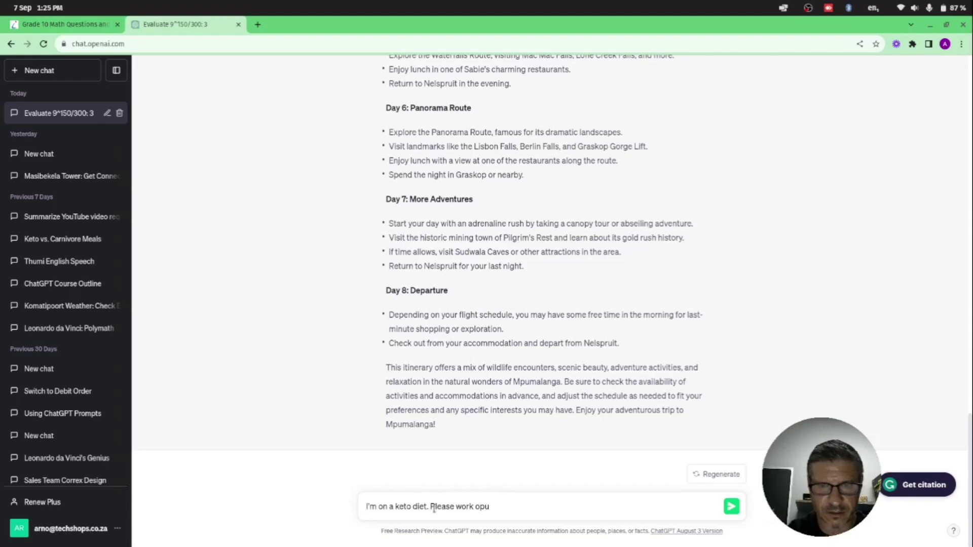
key("BackSpace")
type("ut a ")
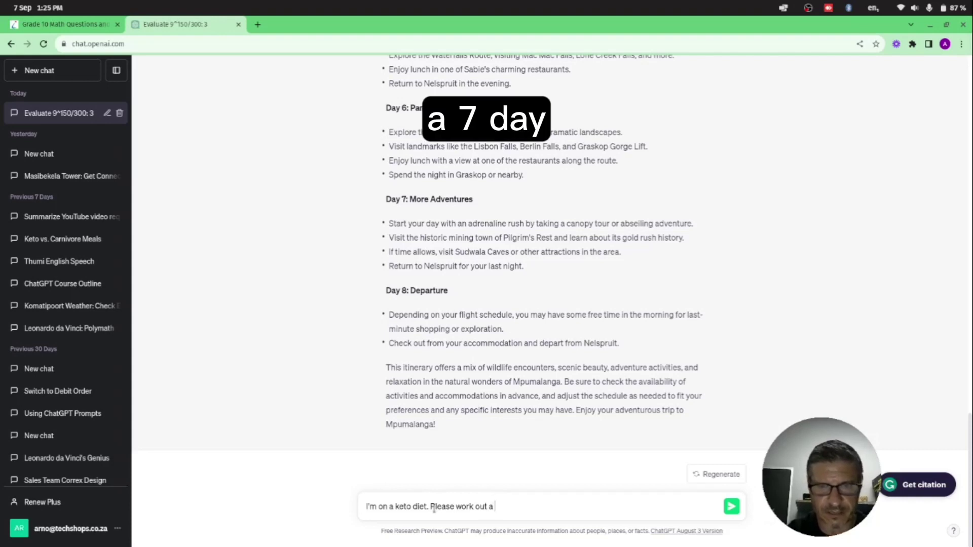
type("7 da")
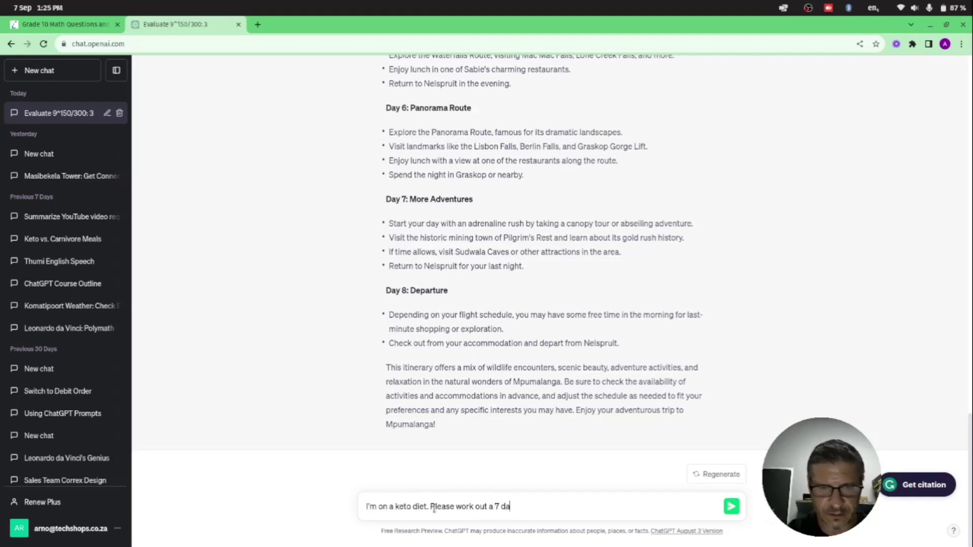
type("y meal plan")
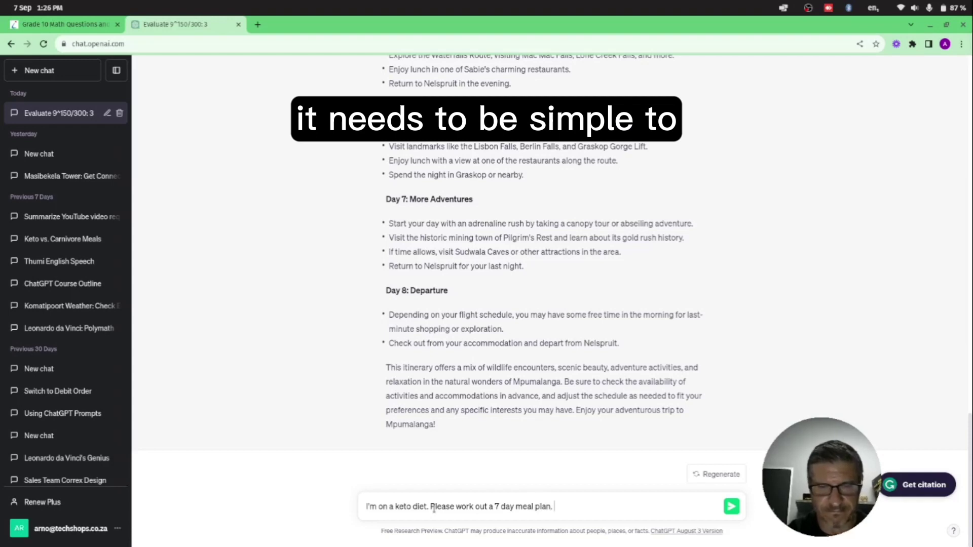
type(". It needs to be")
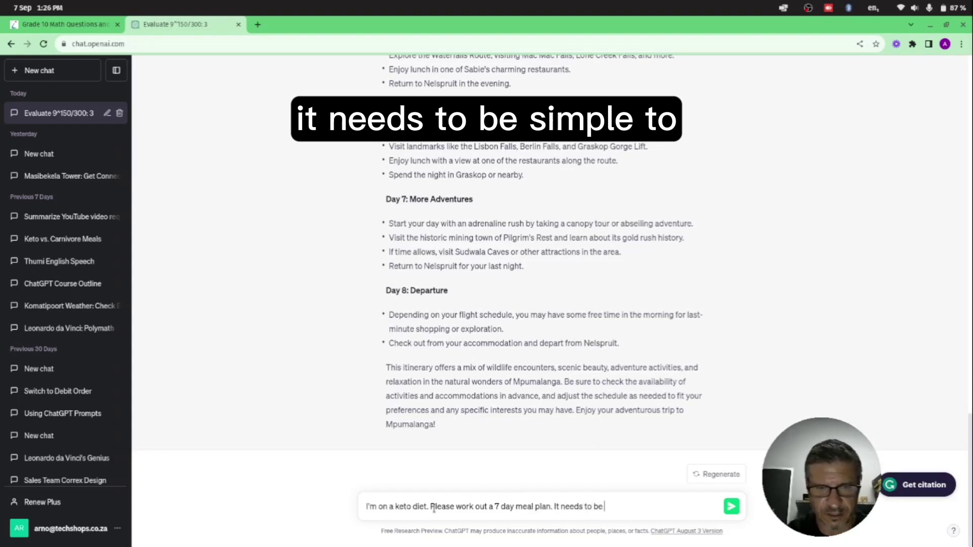
type(" simple and")
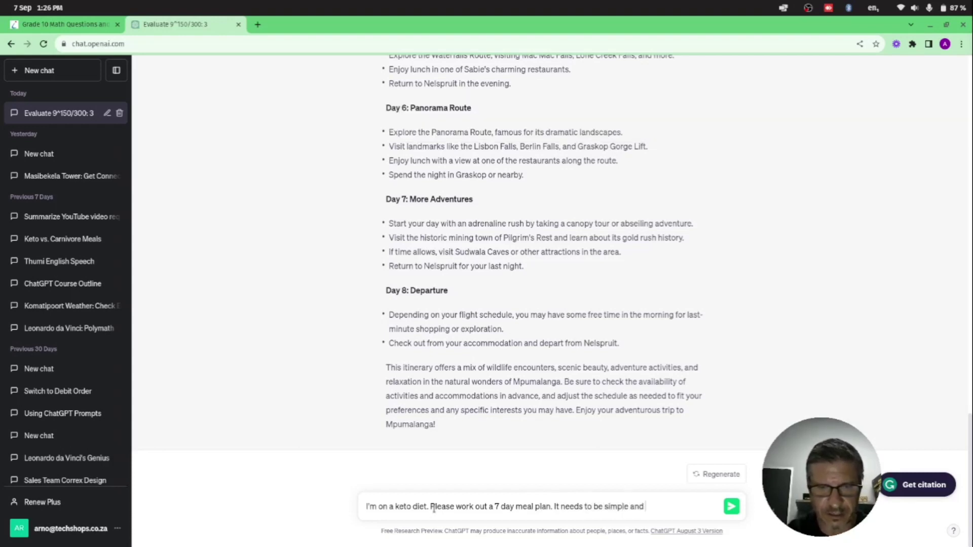
type(" cooked")
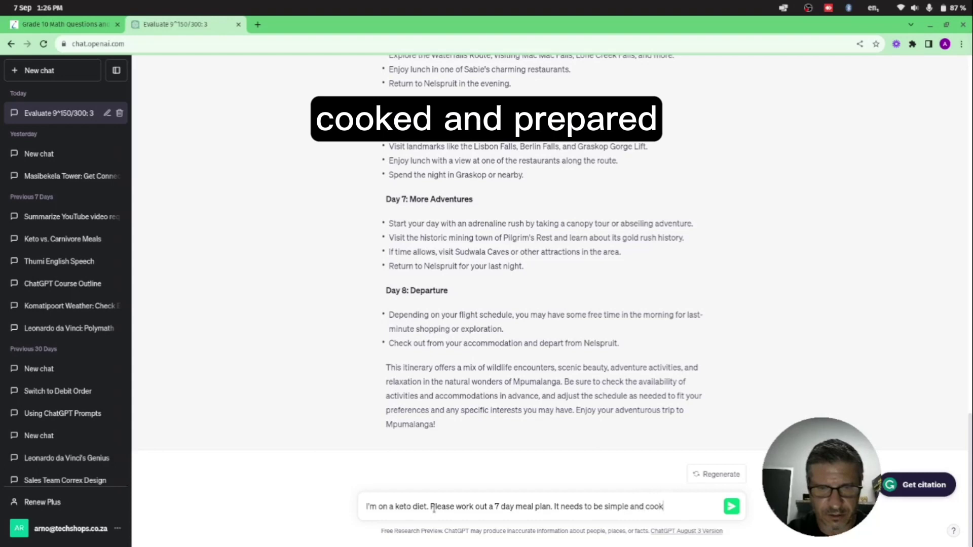
key("BackSpace")
key("BackSpace")
key("BackSpace")
key("BackSpace")
key("BackSpace")
key("BackSpace")
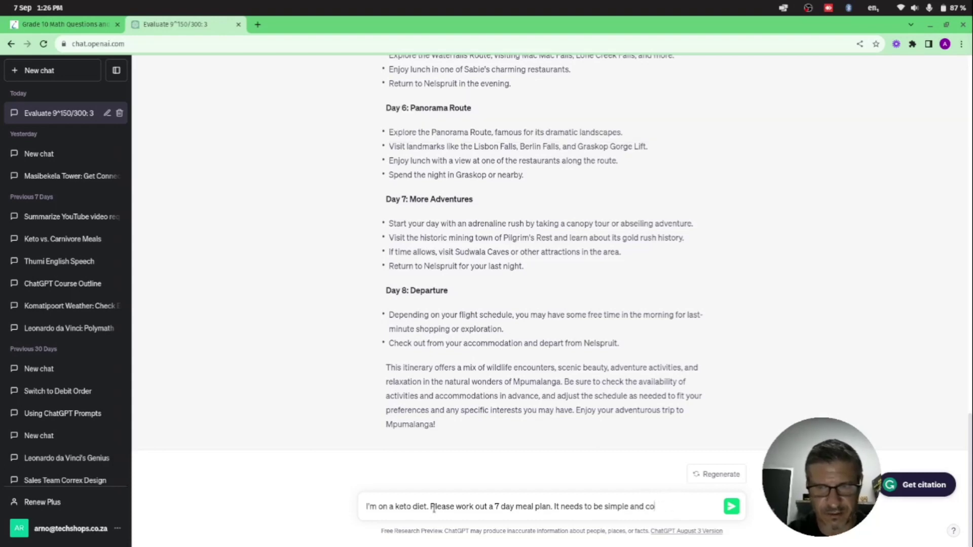
type("prepare")
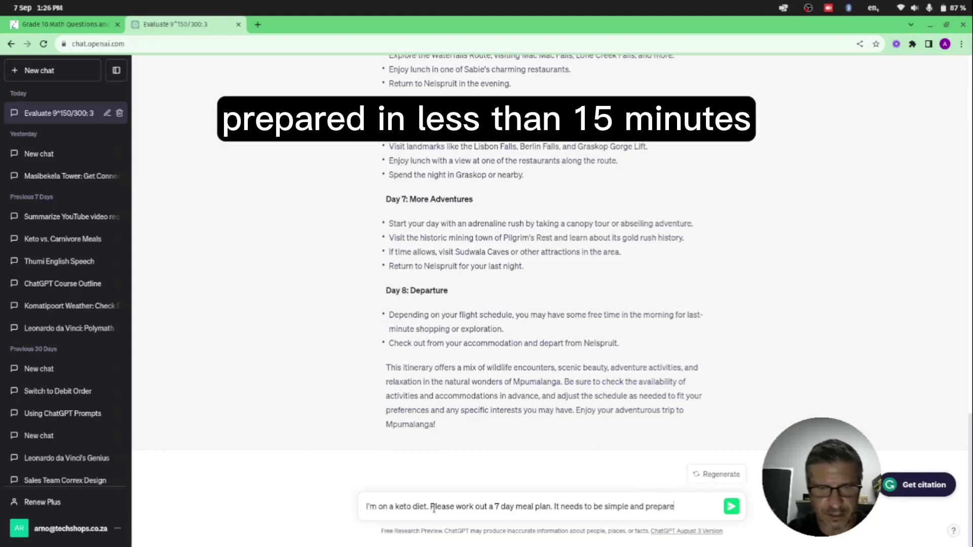
type("d in less ")
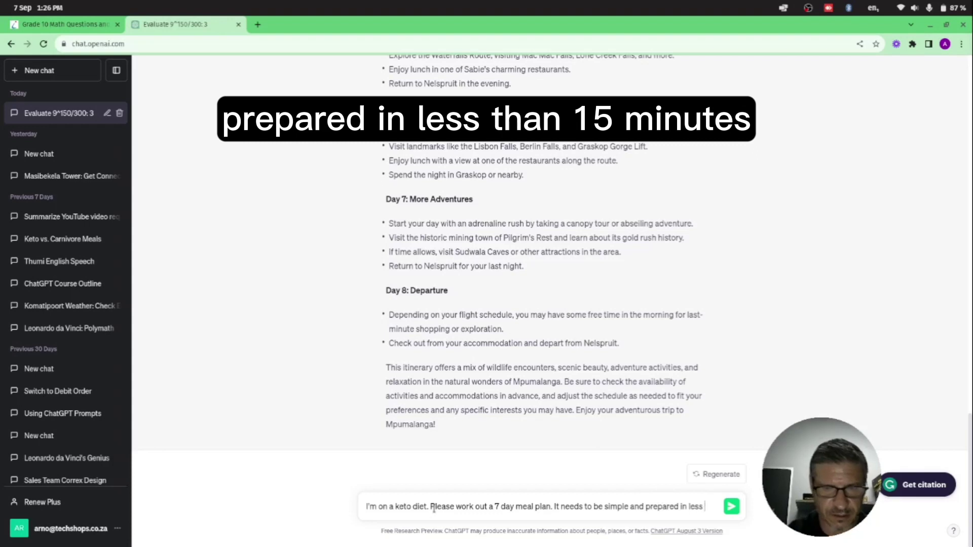
type("than 15 m")
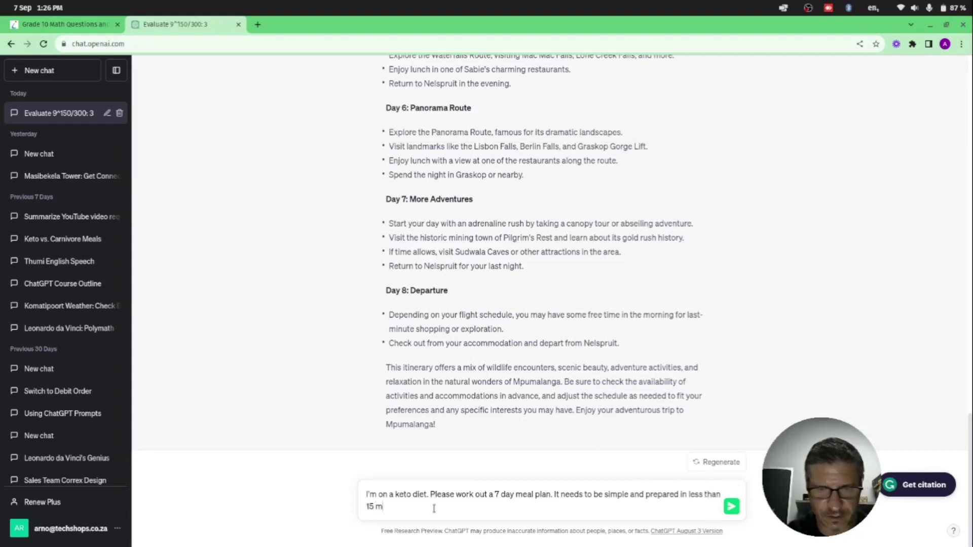
type("inutes. ")
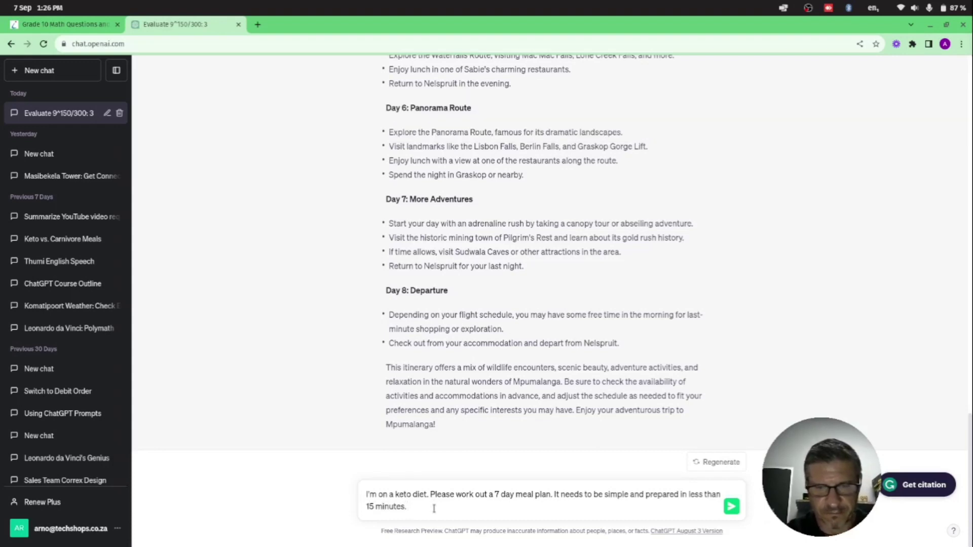
type("Put themres")
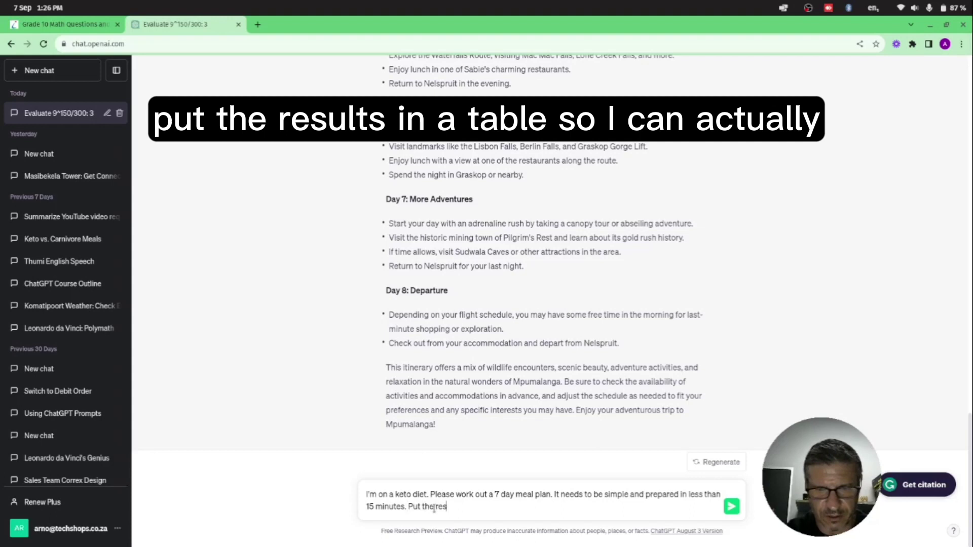
type("ults in a t")
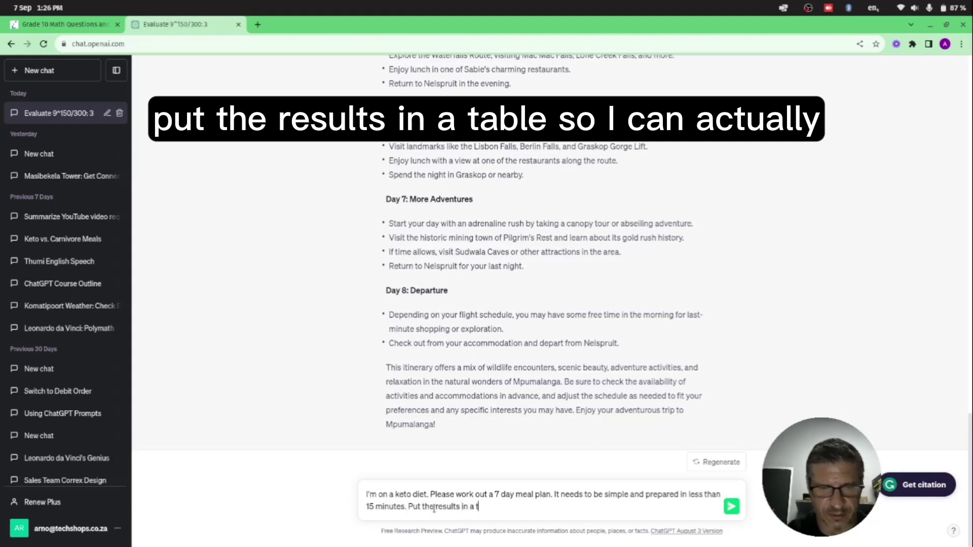
type("able ")
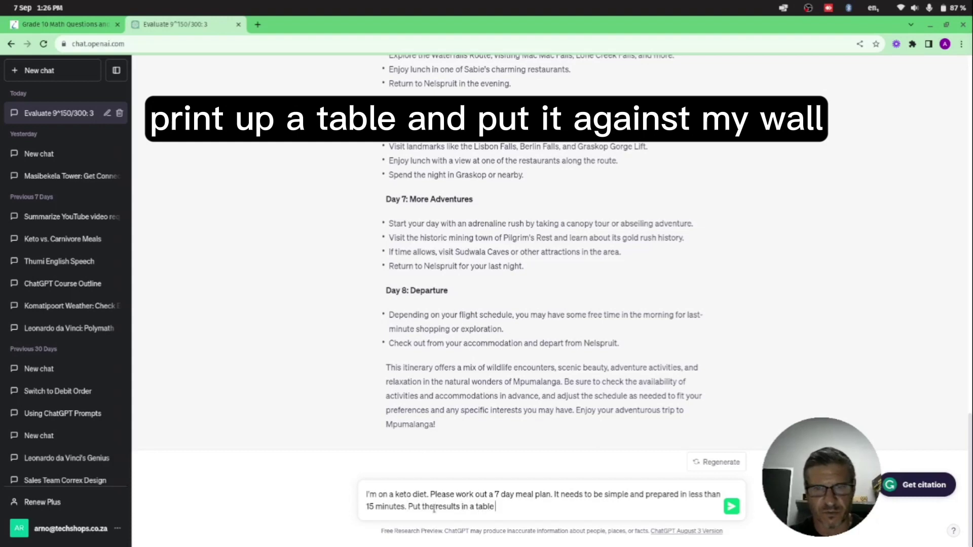
type("w")
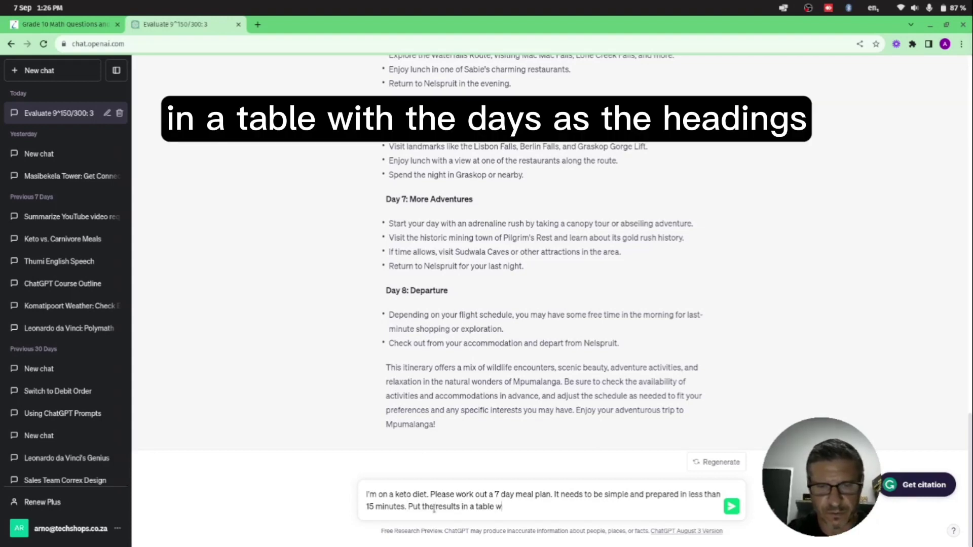
type("ith the ")
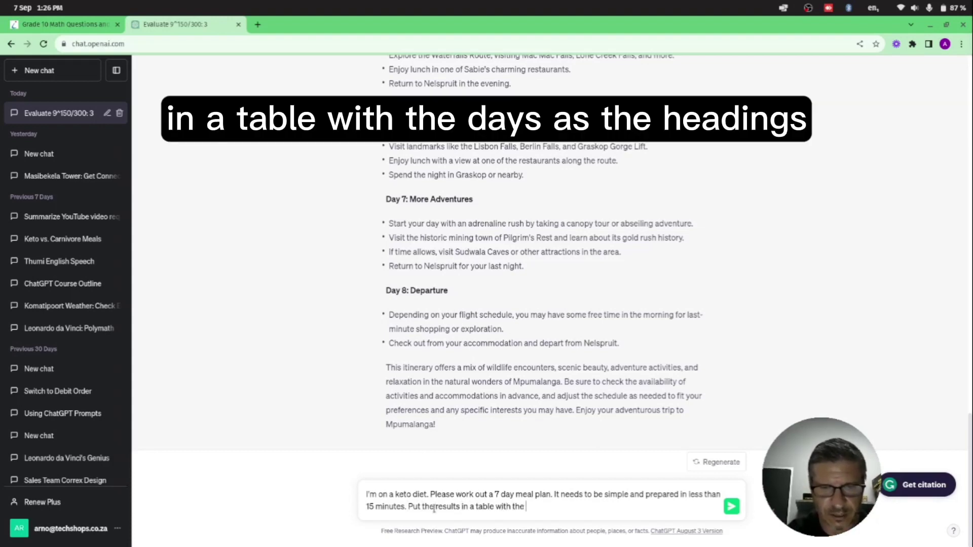
type("dauys")
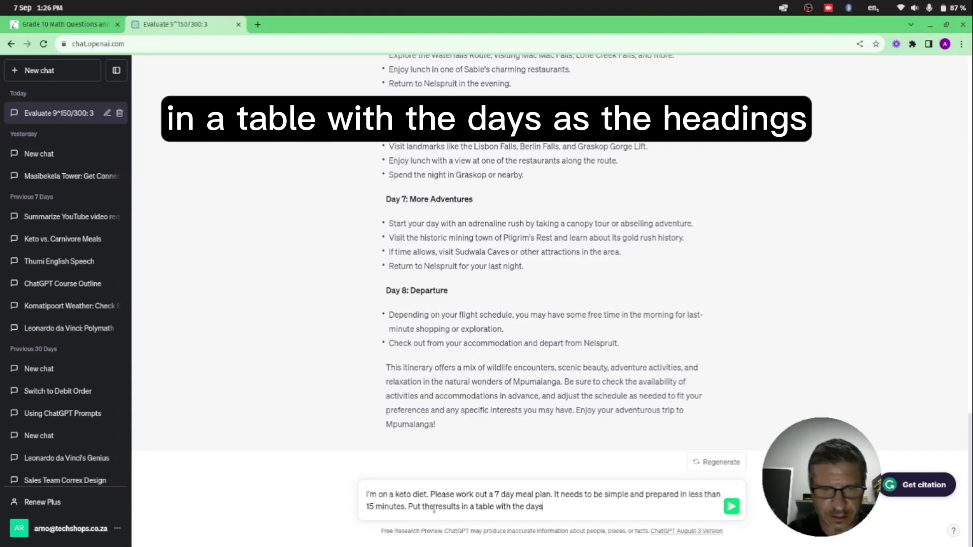
type(" as the headings.")
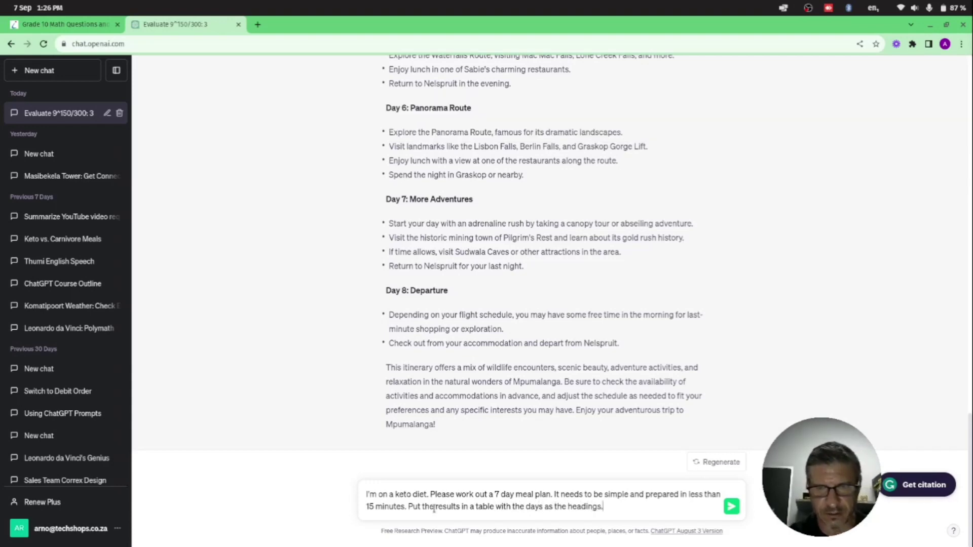
key("Return")
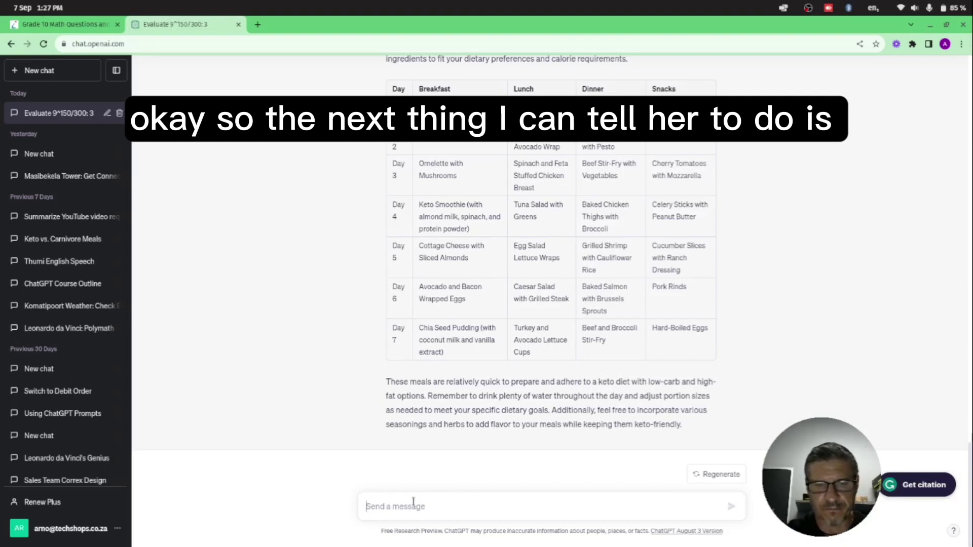
- Request a shopping list for the keto plan and scroll through the grouped list
type("Create a sj")
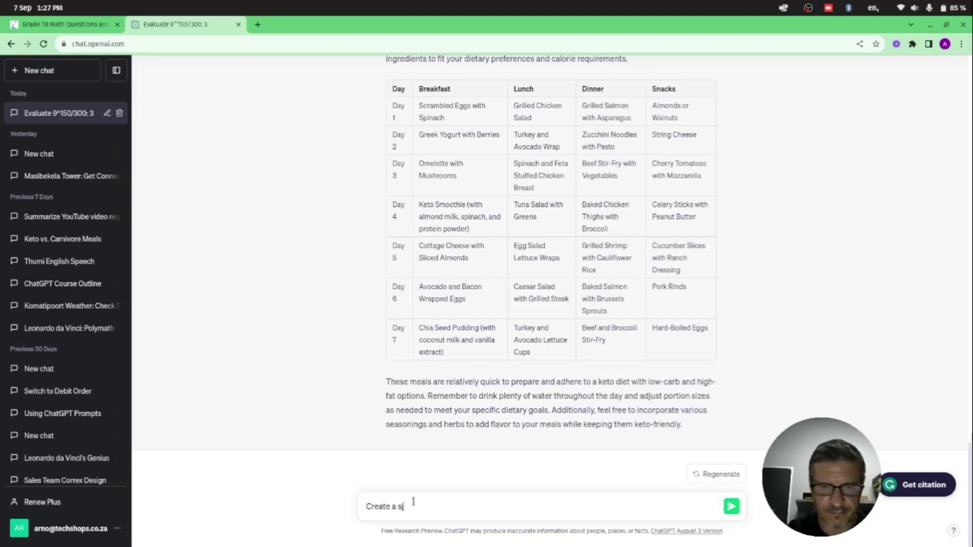
type("hopping")
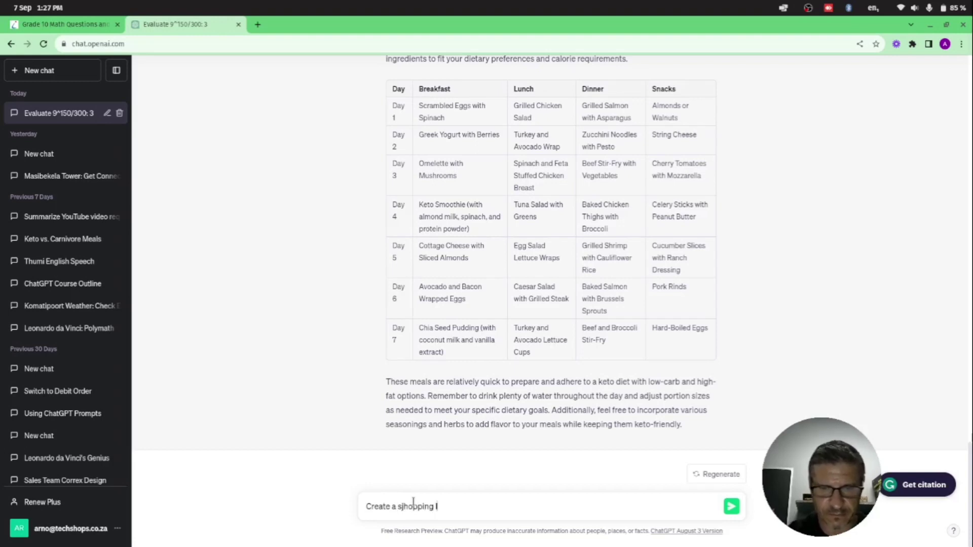
type(" list for ")
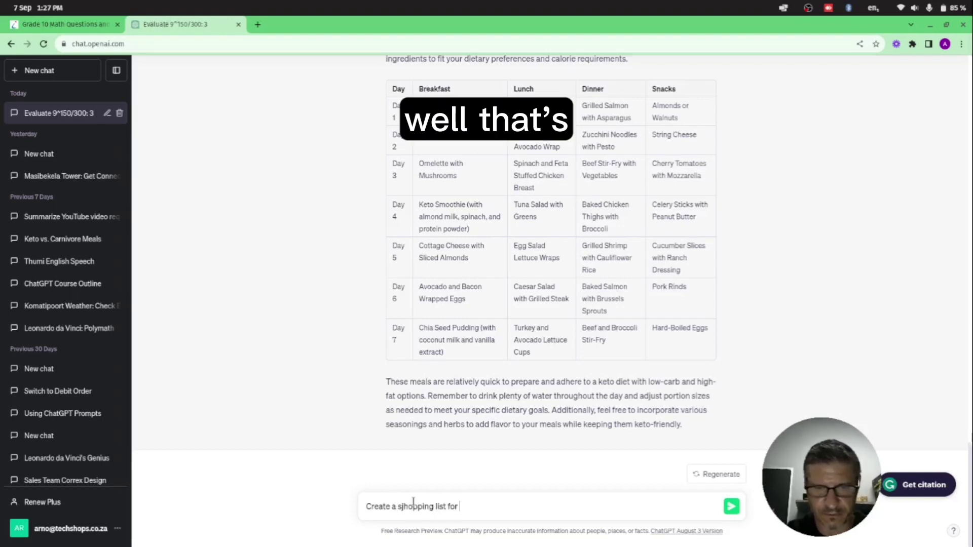
type("this")
key("Return")
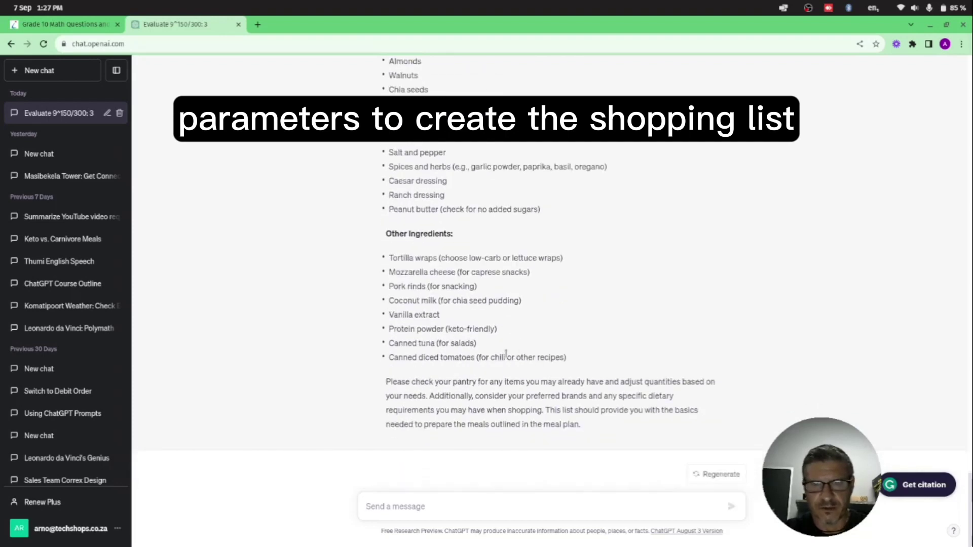
scroll(505, 355, "up", 10)
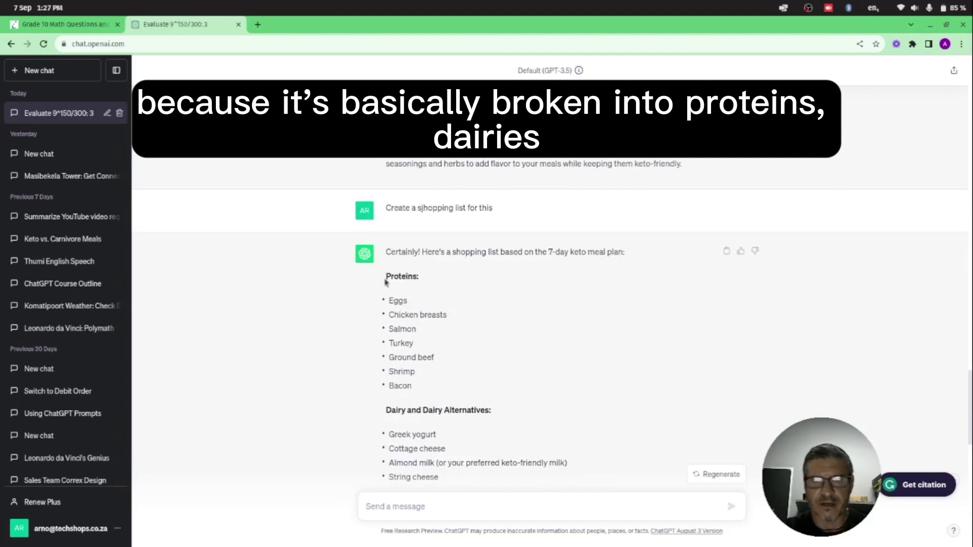
scroll(468, 360, "down", 3)
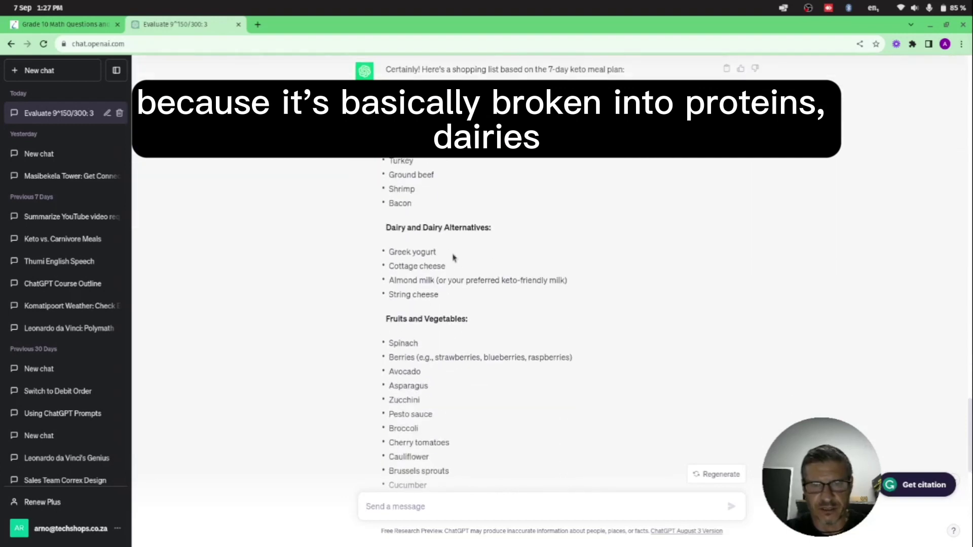
scroll(467, 331, "down", 5)
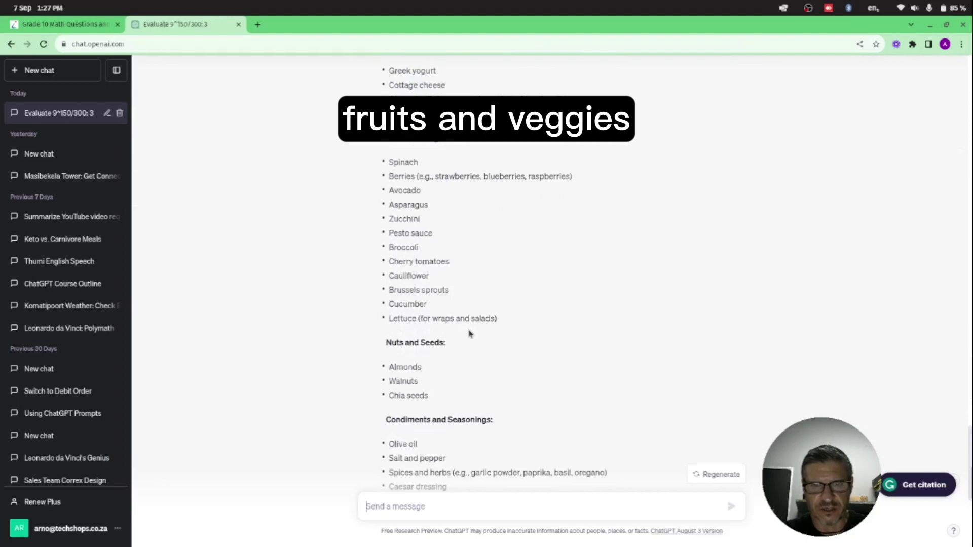
scroll(464, 325, "down", 4)
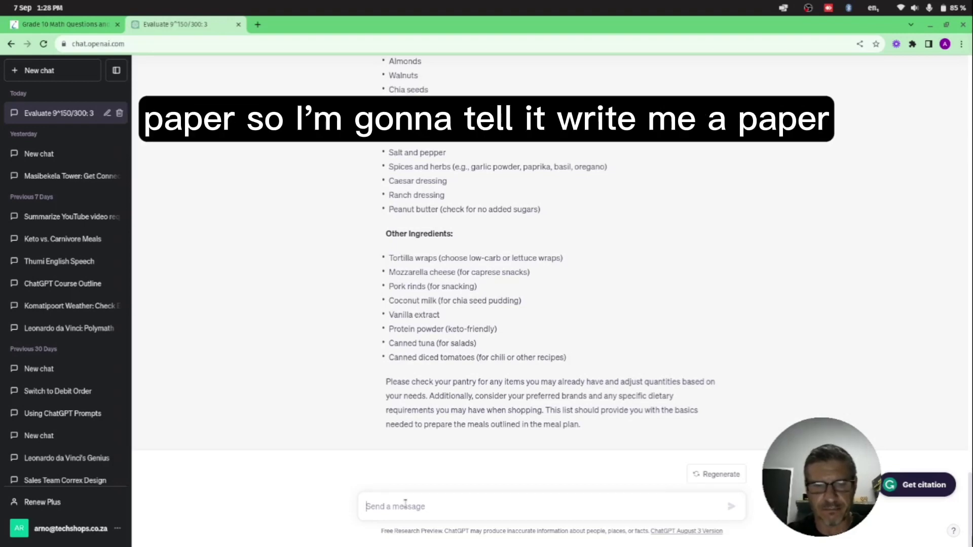
- Ask ChatGPT to write a paper on Galileo Galilei for a grade 8 learner
type("Write me ")
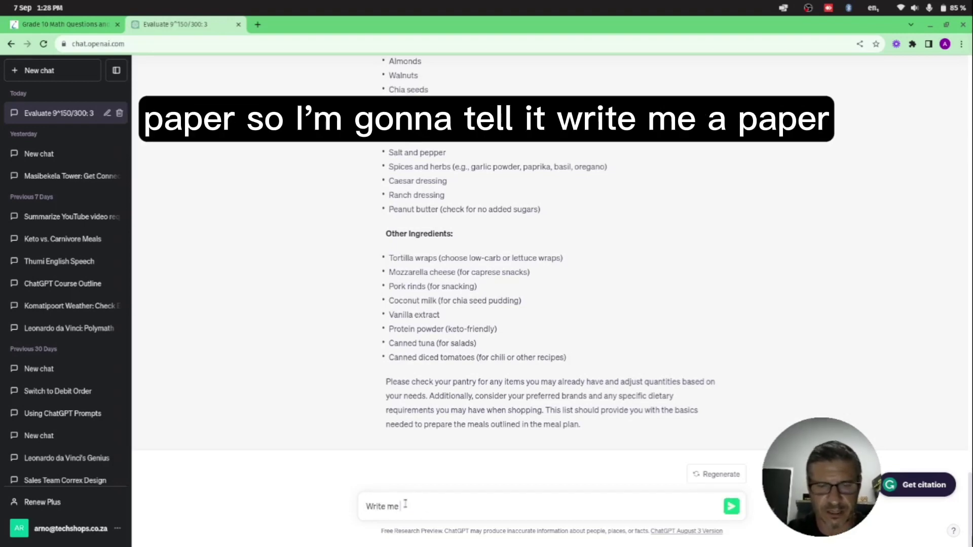
type("a pap")
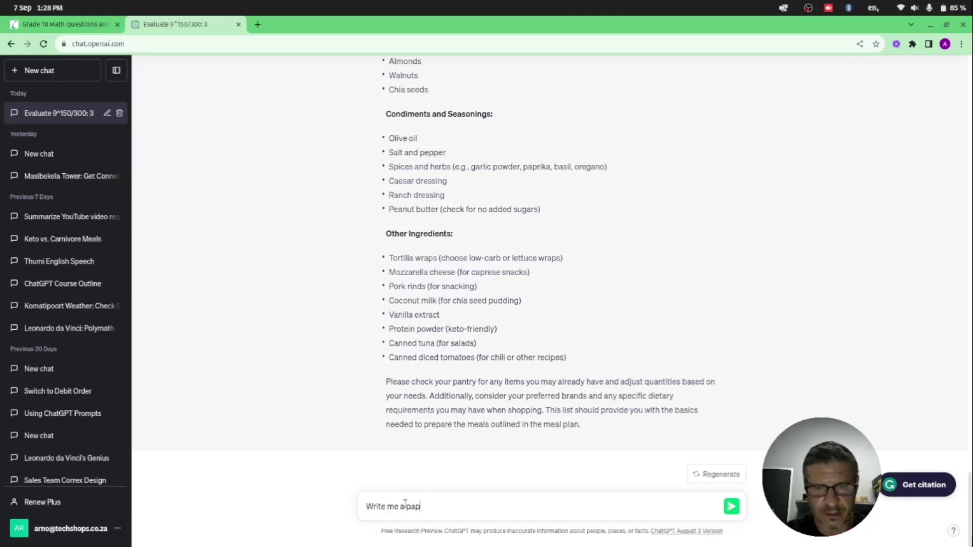
type("er ")
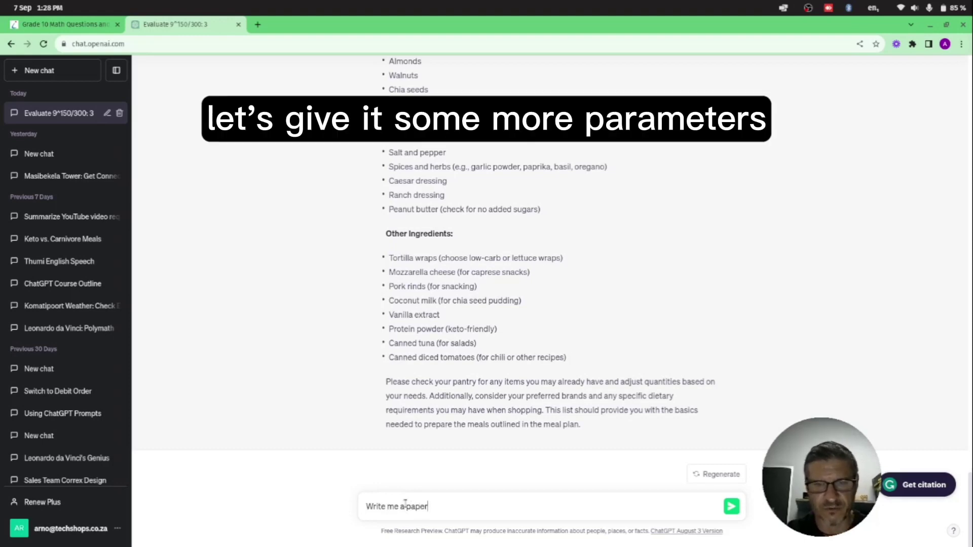
type("I'm in ")
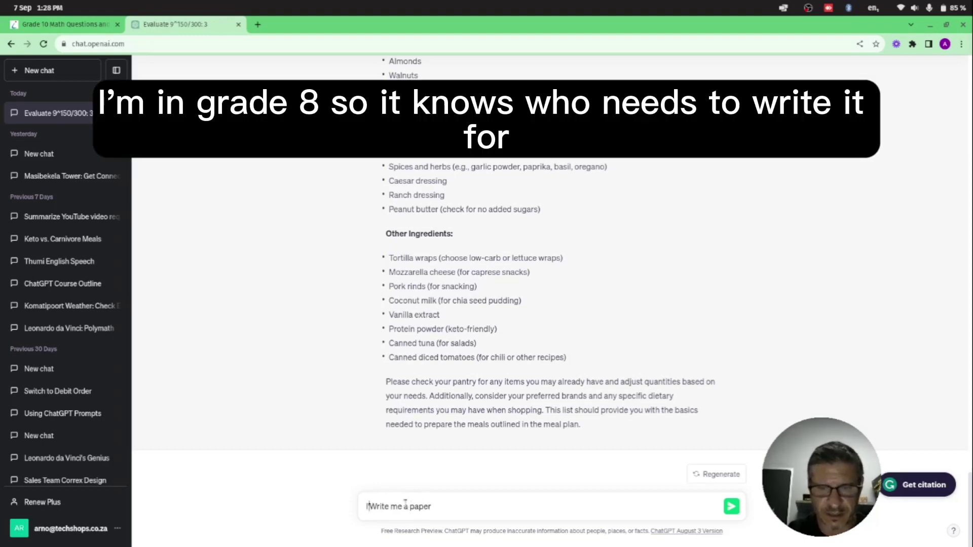
type("grade 8")
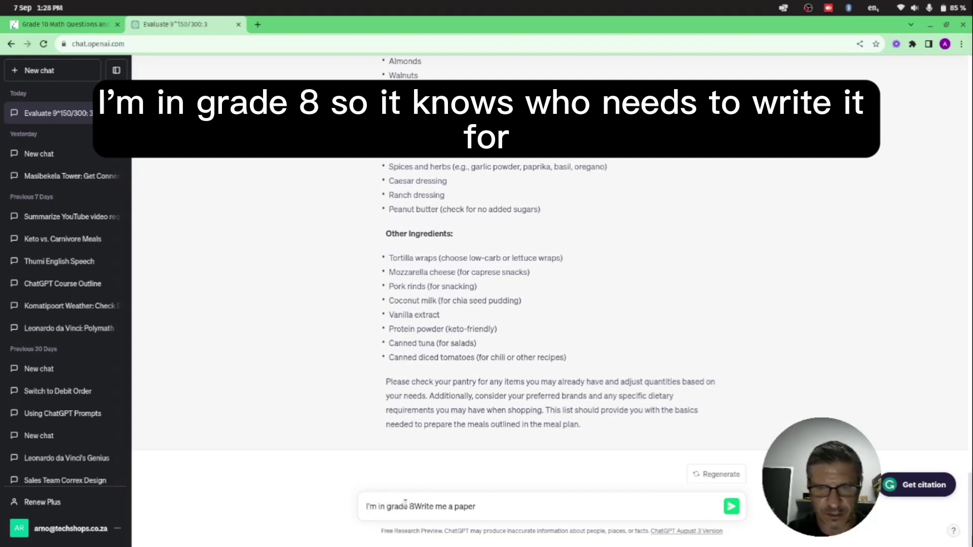
type(". ")
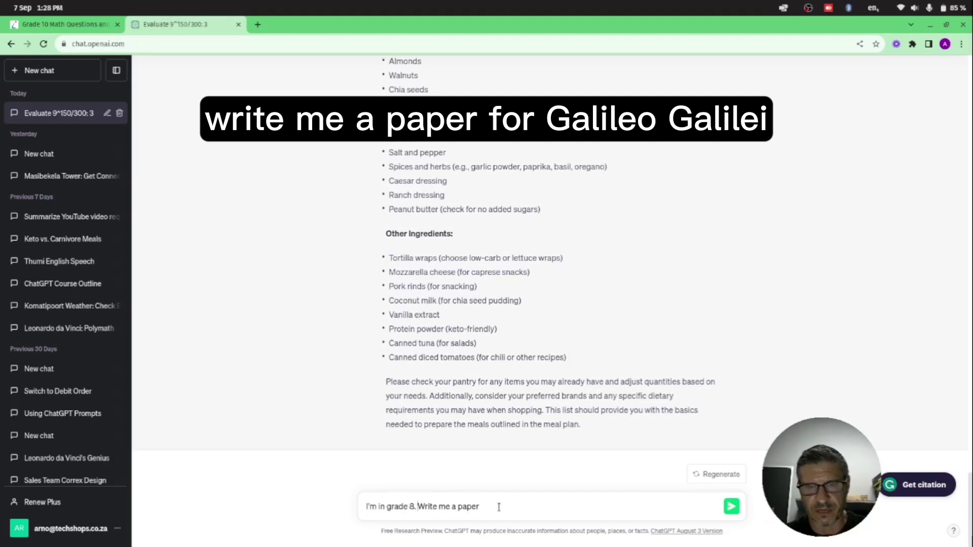
type("Ga")
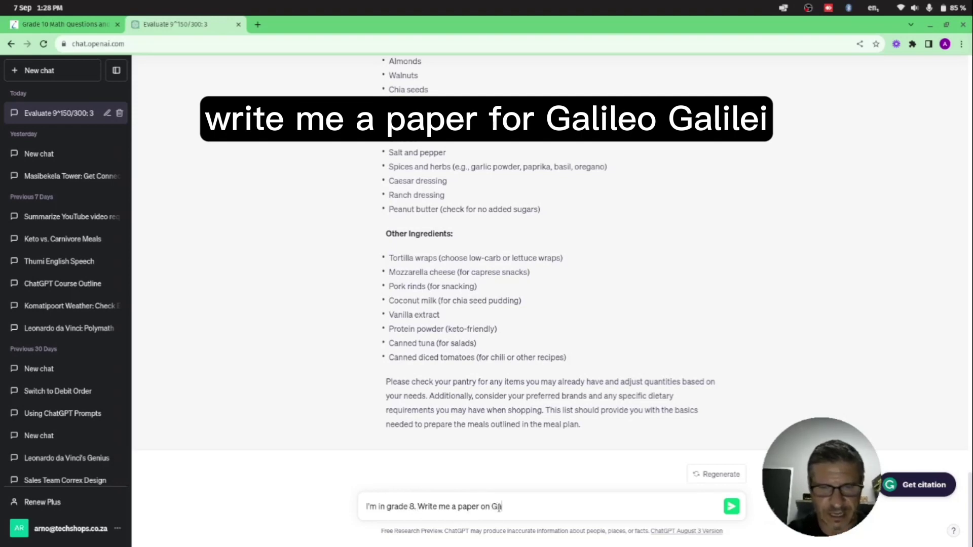
type("lileo G")
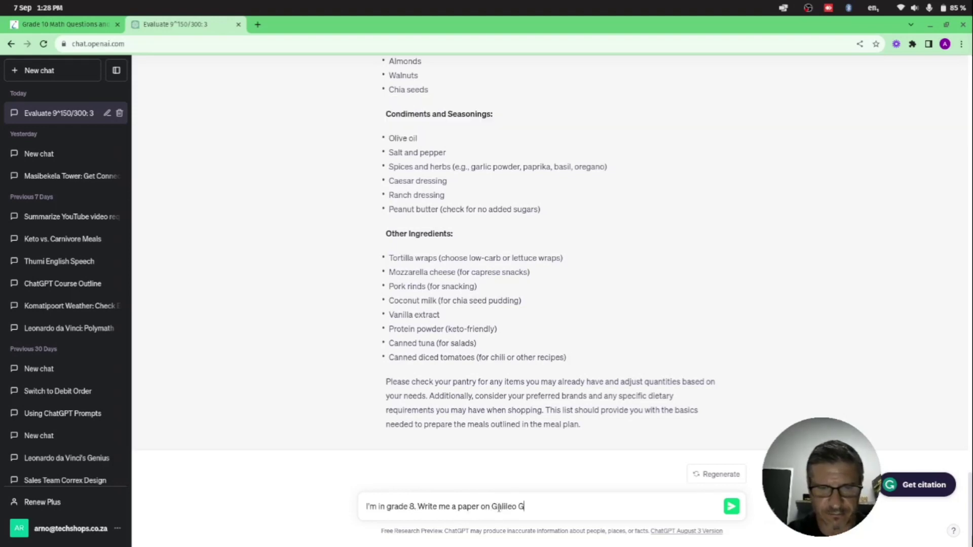
type("allilei.")
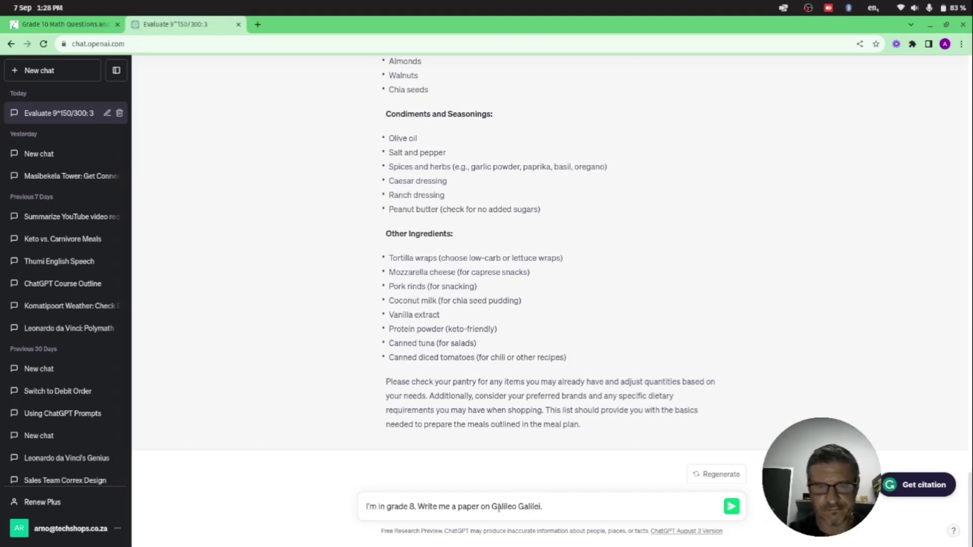
key("Return")
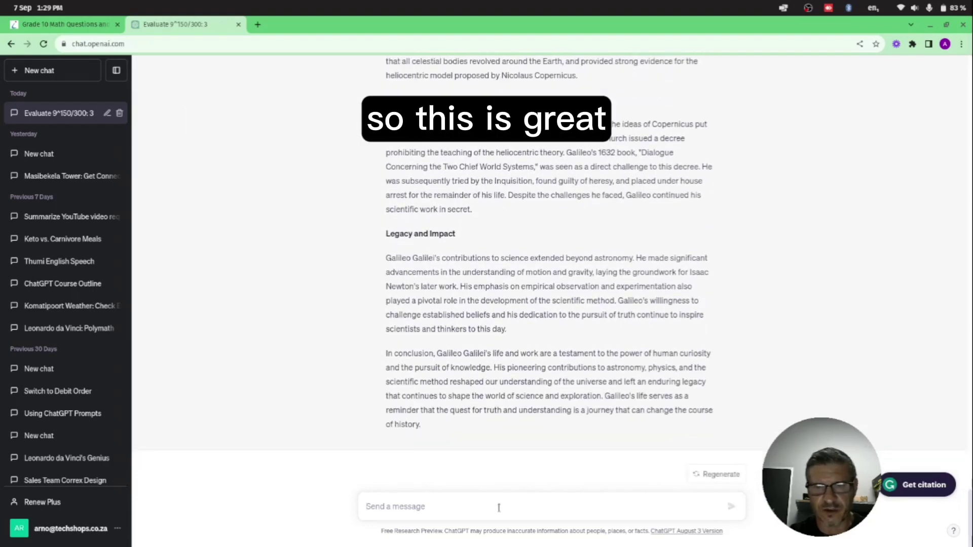
- Copy the full Galileo Galilei paper from the chat and open a new browser tab
scroll(497, 340, "up", 15)
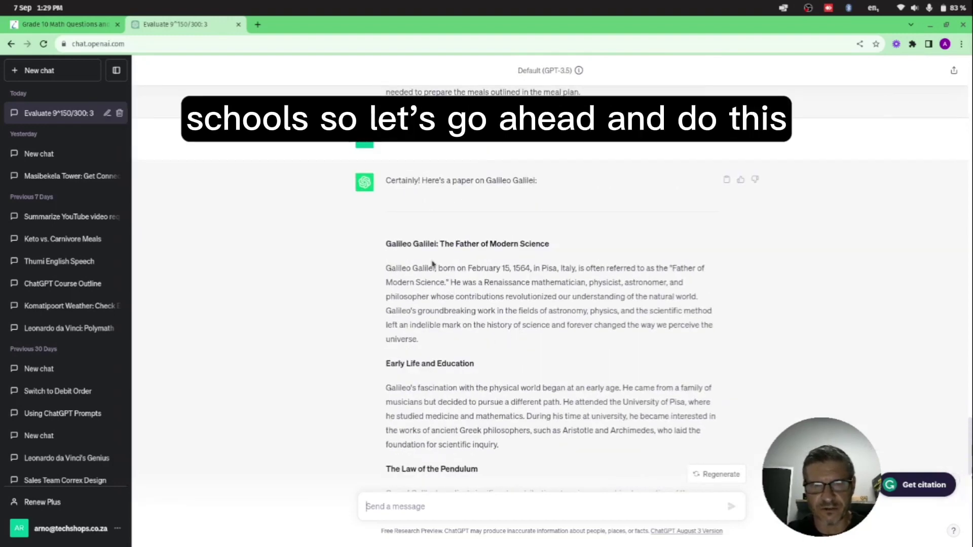
left_click_drag(385, 242, 468, 416)
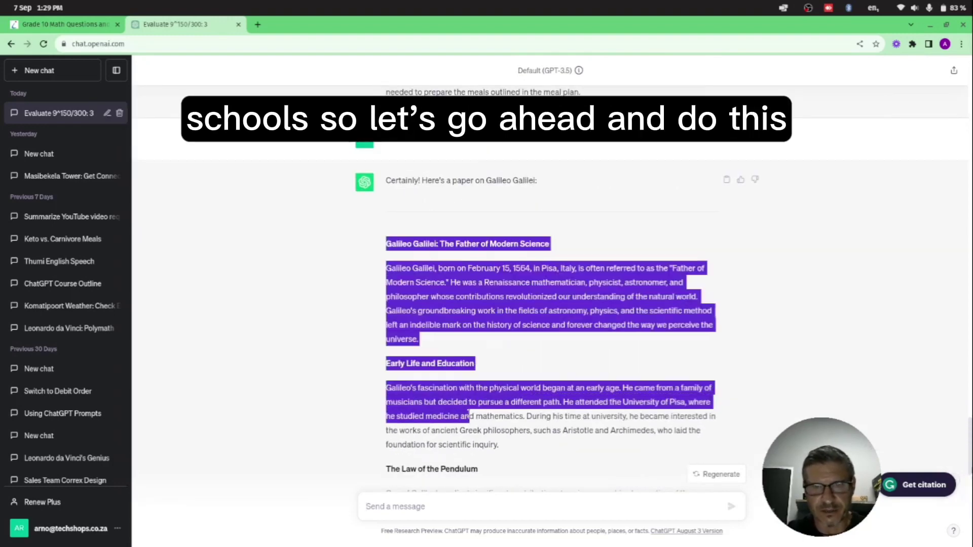
scroll(561, 424, "down", 15)
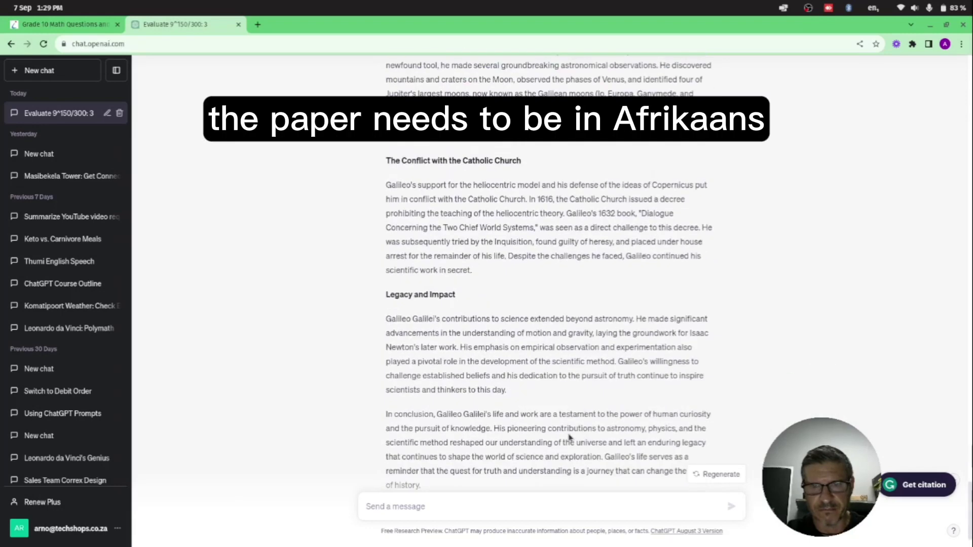
left_click(472, 429, "shift")
right_click(495, 395)
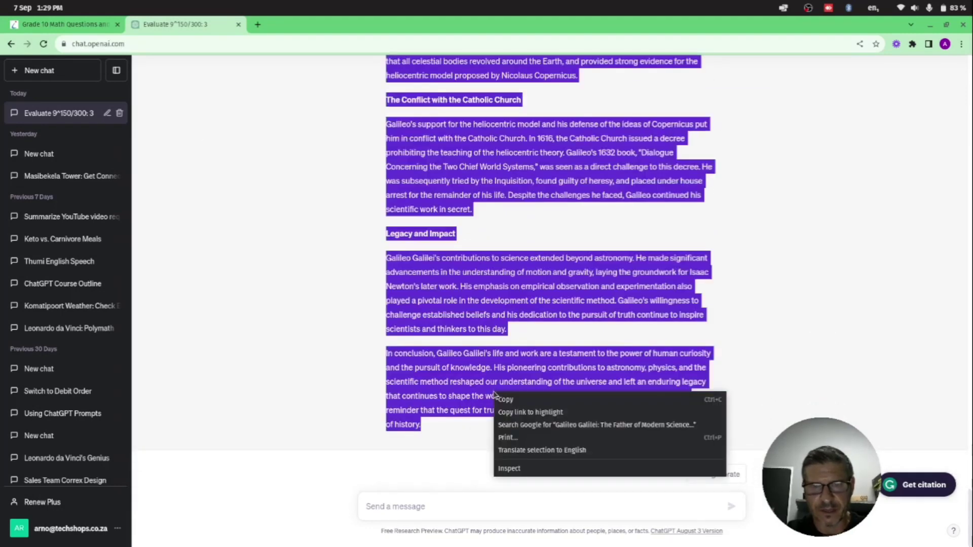
left_click(511, 403)
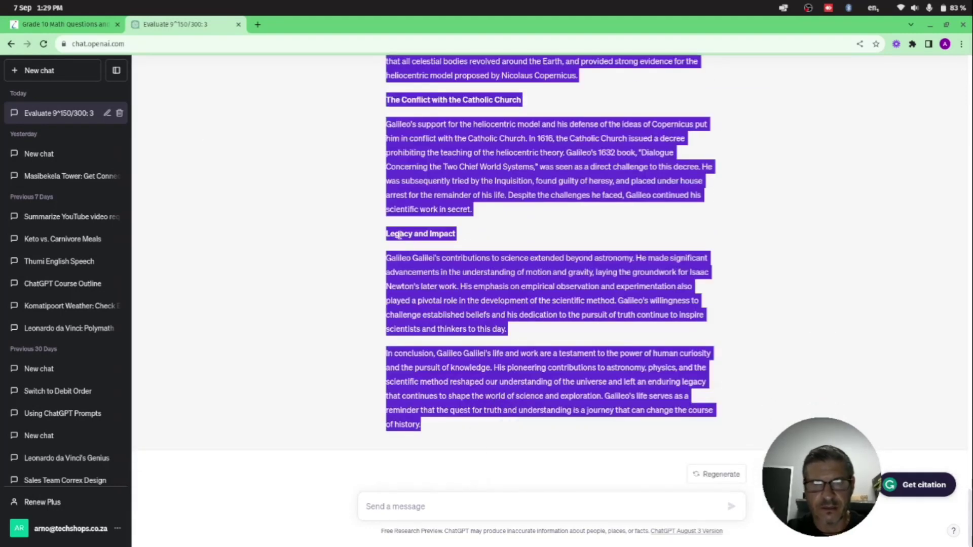
left_click(258, 24)
- Load the Google Translate website (translate.google.co.za) from the address bar
left_click(259, 44)
type("tran")
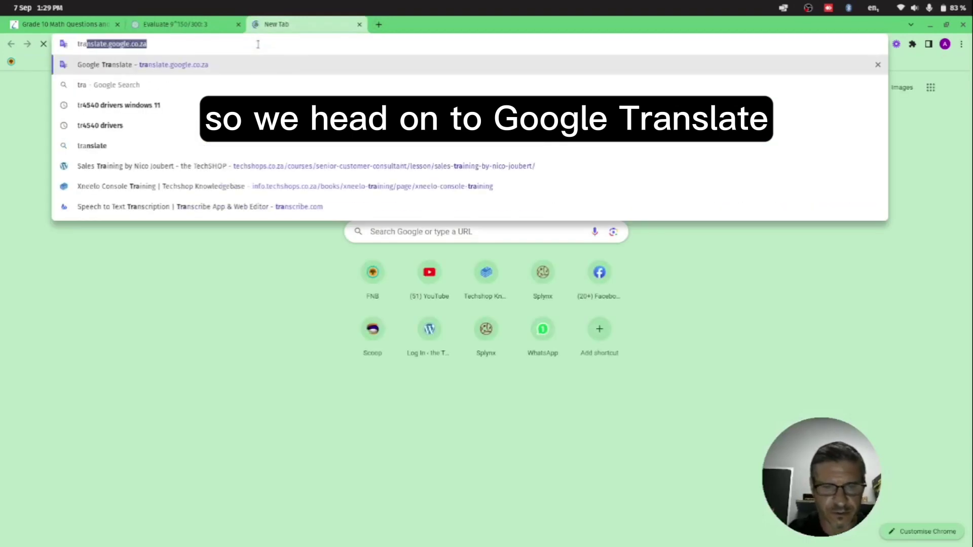
type("slate")
key("Return")
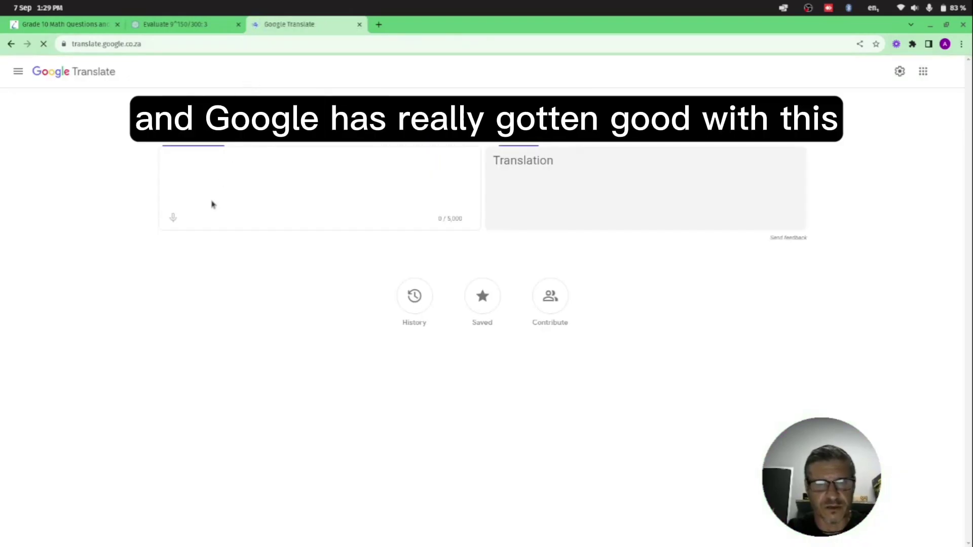
- Paste the Galileo paper and read through its Afrikaans translation
key("ctrl+v")
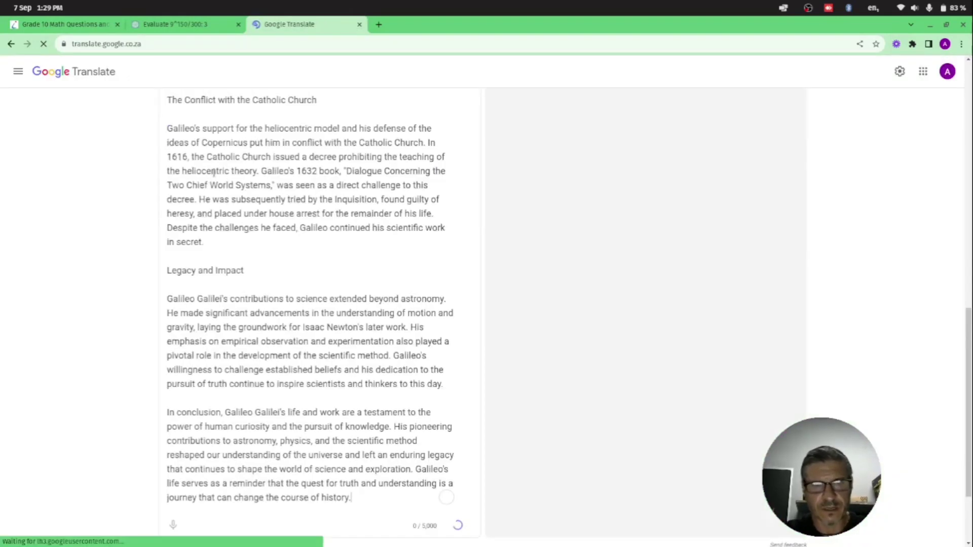
scroll(310, 174, "up", 8)
scroll(310, 174, "up", 5)
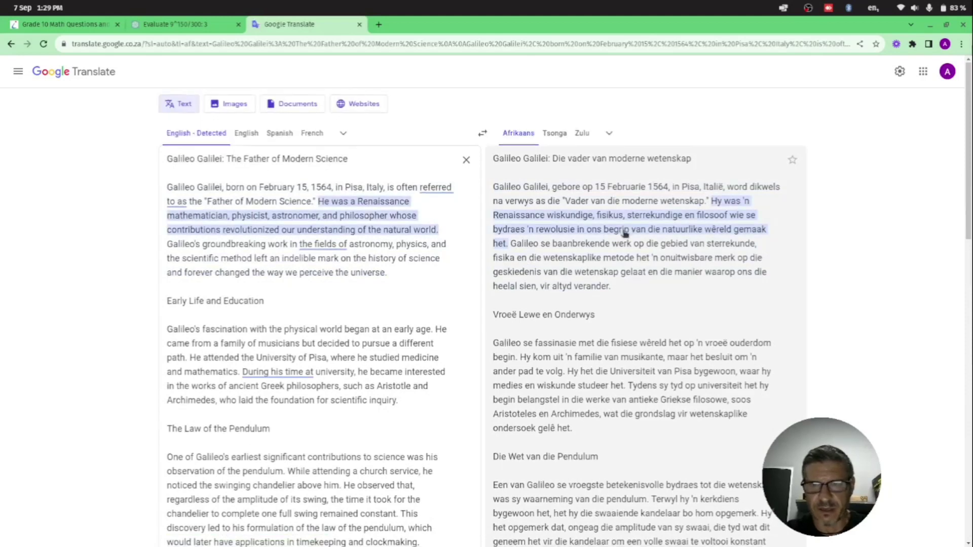
scroll(625, 233, "down", 3)
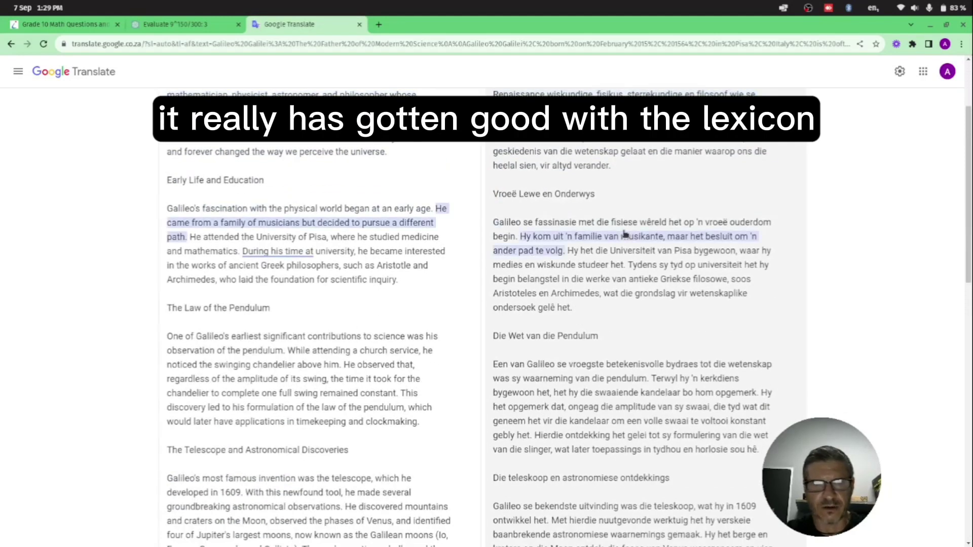
scroll(625, 233, "down", 3)
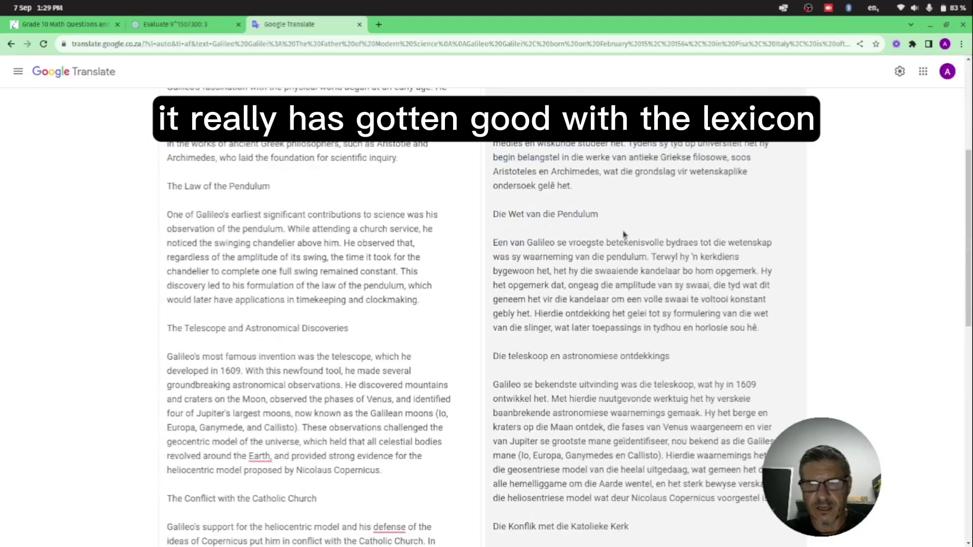
scroll(625, 233, "down", 3)
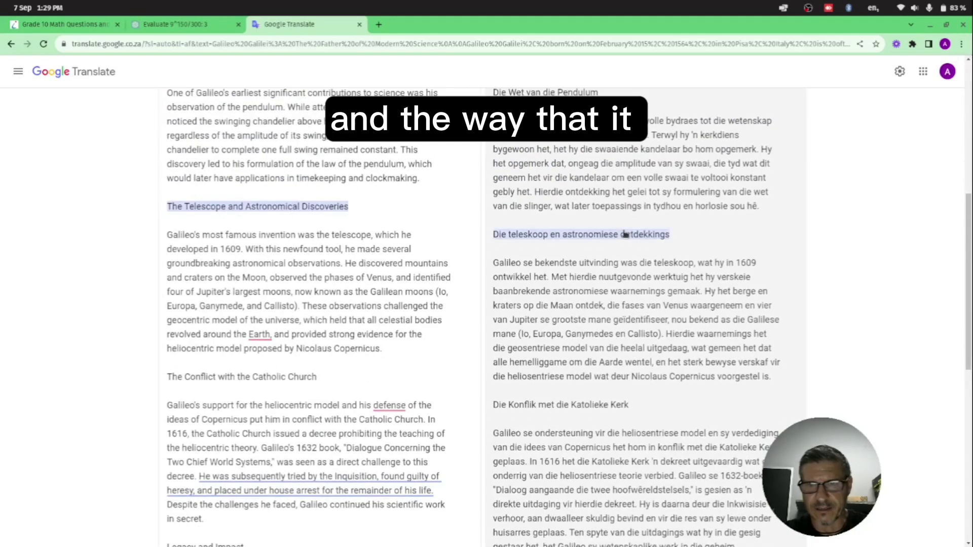
scroll(625, 233, "down", 4)
scroll(624, 233, "down", 3)
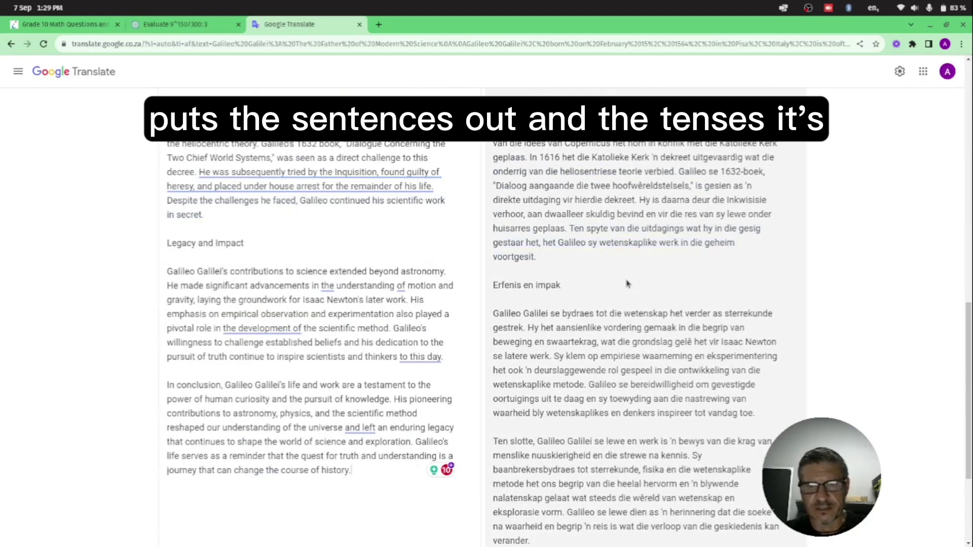
scroll(626, 284, "down", 4)
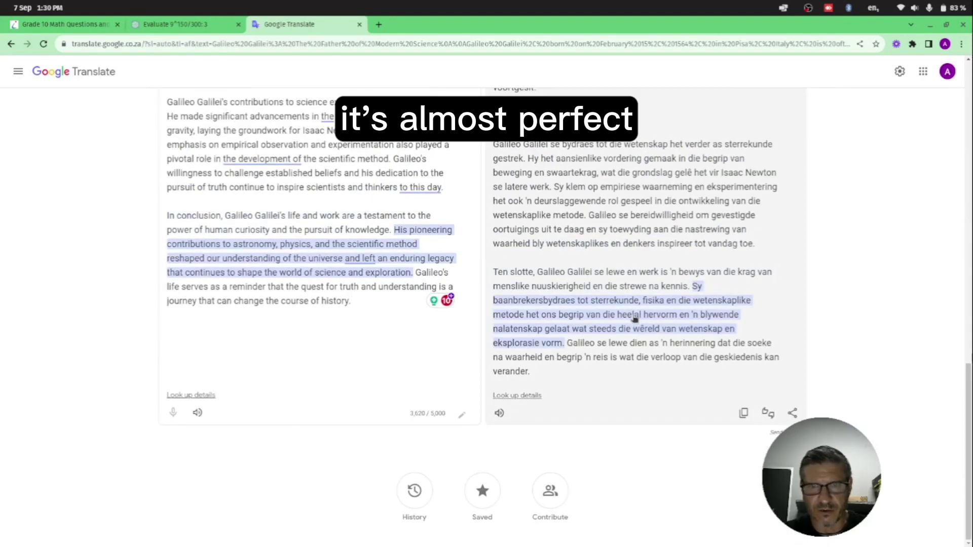
scroll(634, 318, "up", 15)
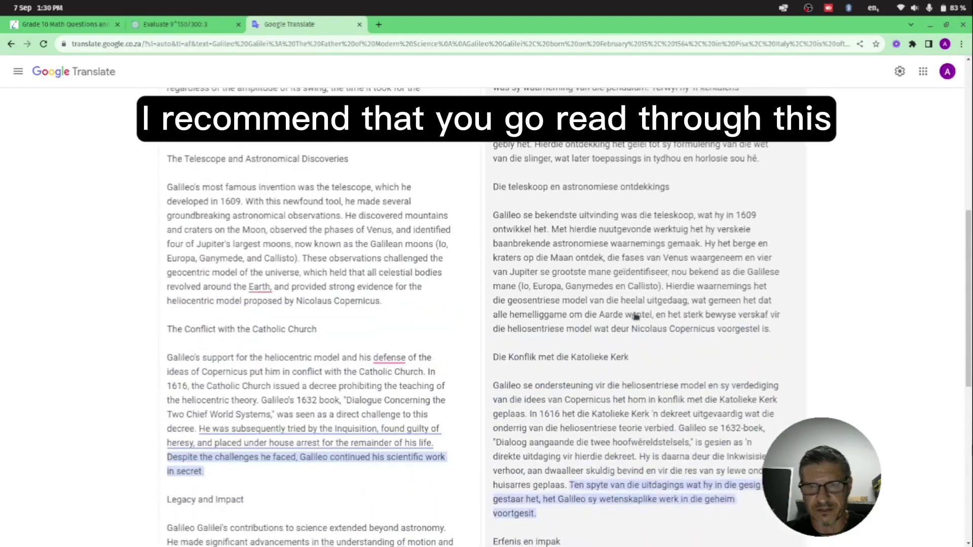
scroll(634, 317, "up", 3)
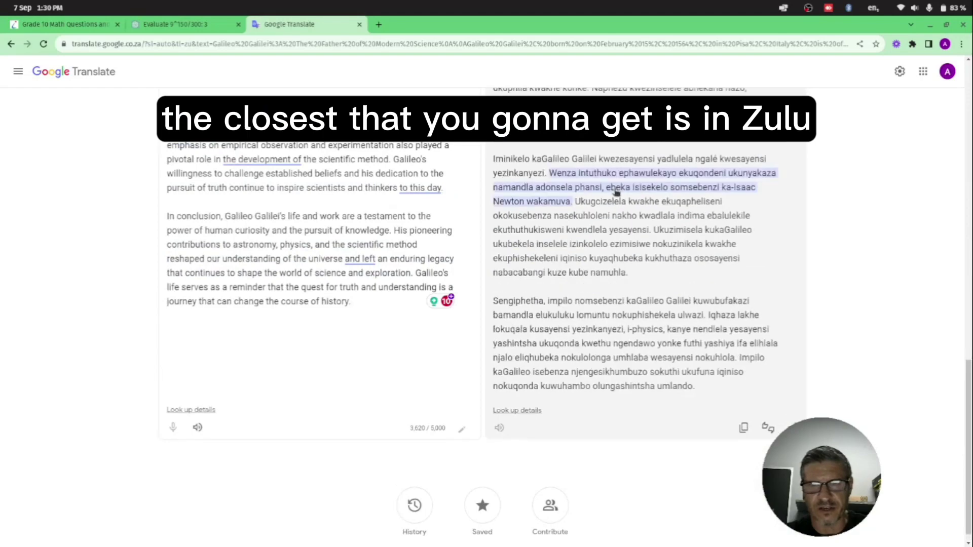
- Scroll through the Zulu translation, 'UGalileo Galilei: Ubaba Wesayensi Yanamuhla'
scroll(616, 192, "up", 20)
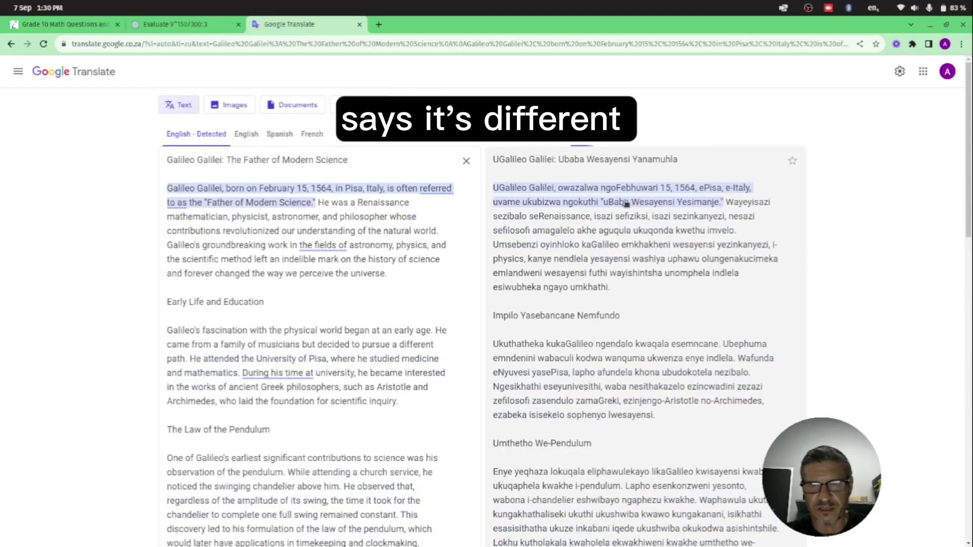
scroll(608, 208, "down", 2)
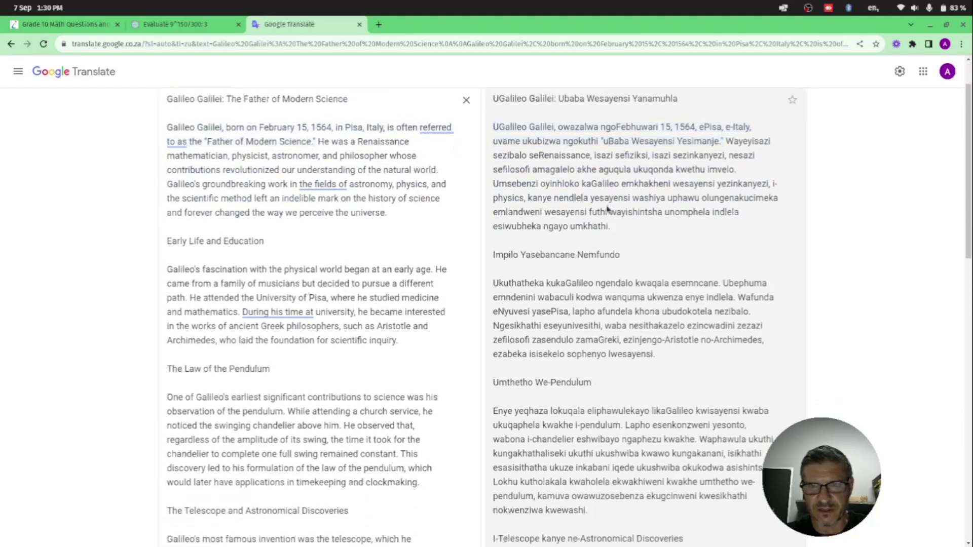
scroll(641, 202, "up", 2)
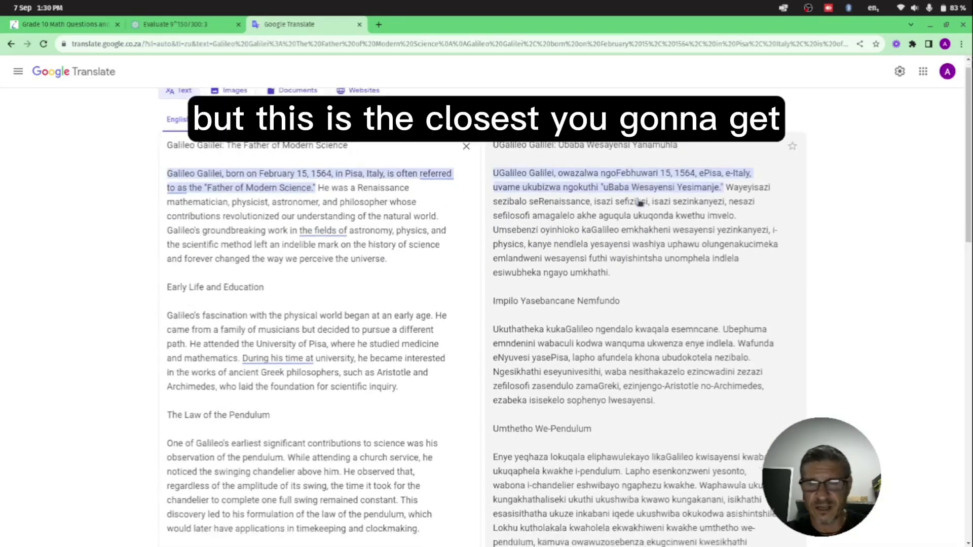
scroll(639, 203, "down", 6)
scroll(638, 232, "down", 5)
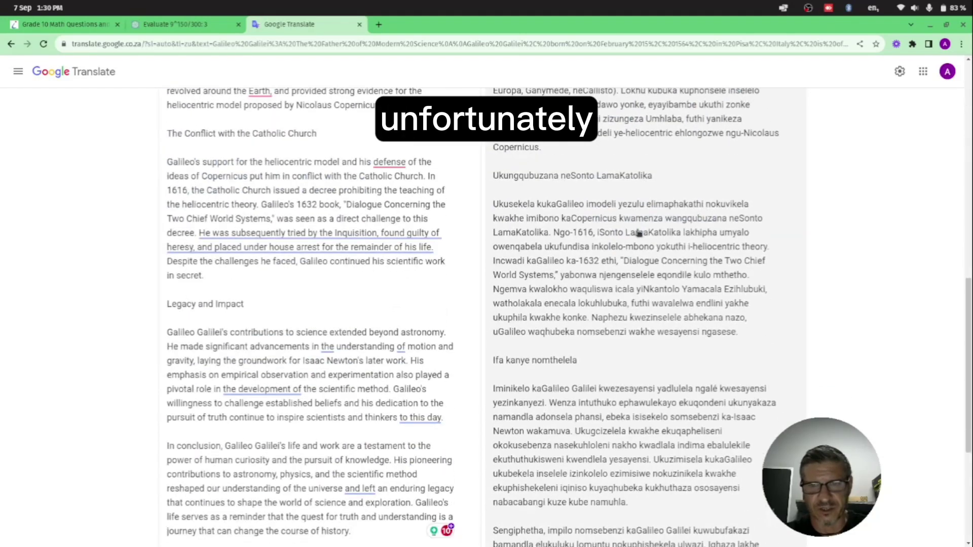
scroll(640, 232, "up", 11)
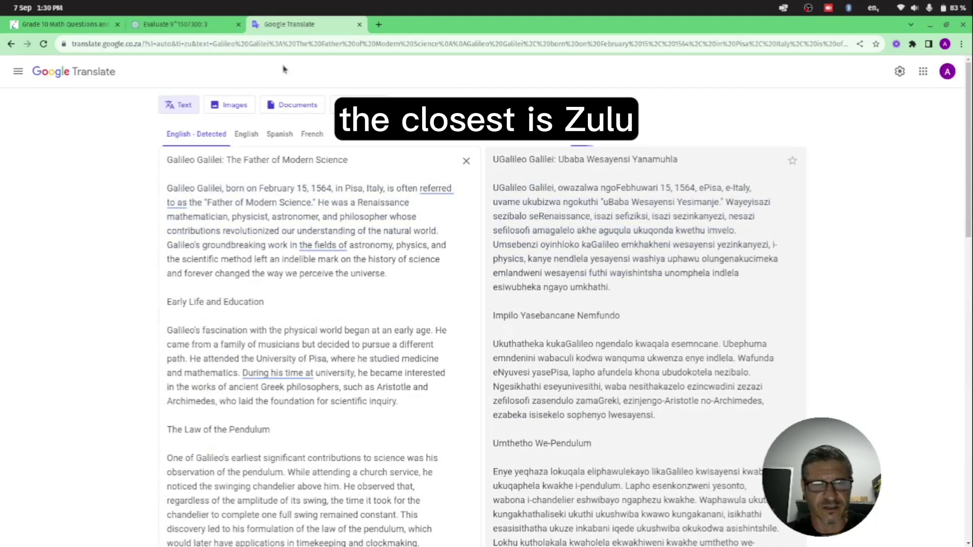
- Back in the ChatGPT chat, ask 'What games can I play with you?'
left_click(204, 32)
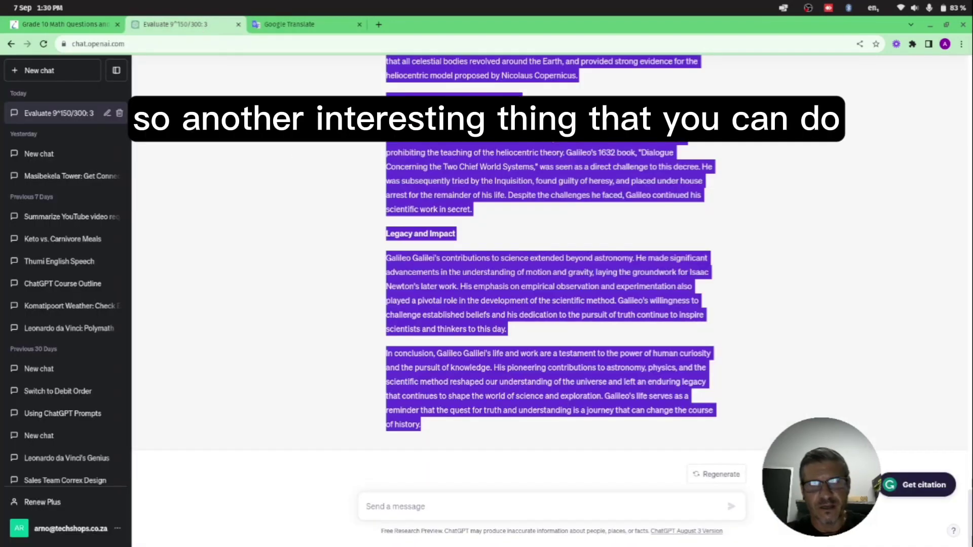
left_click(422, 509)
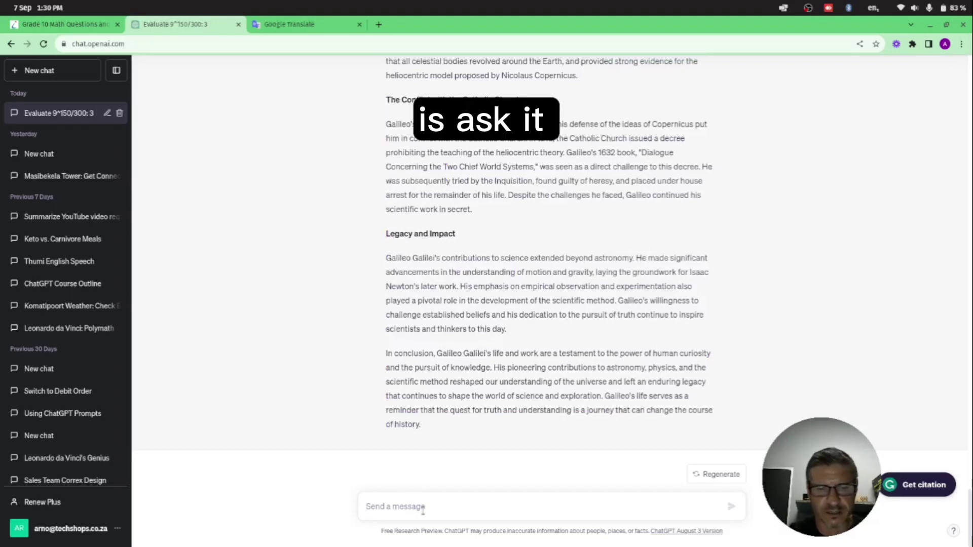
type("What")
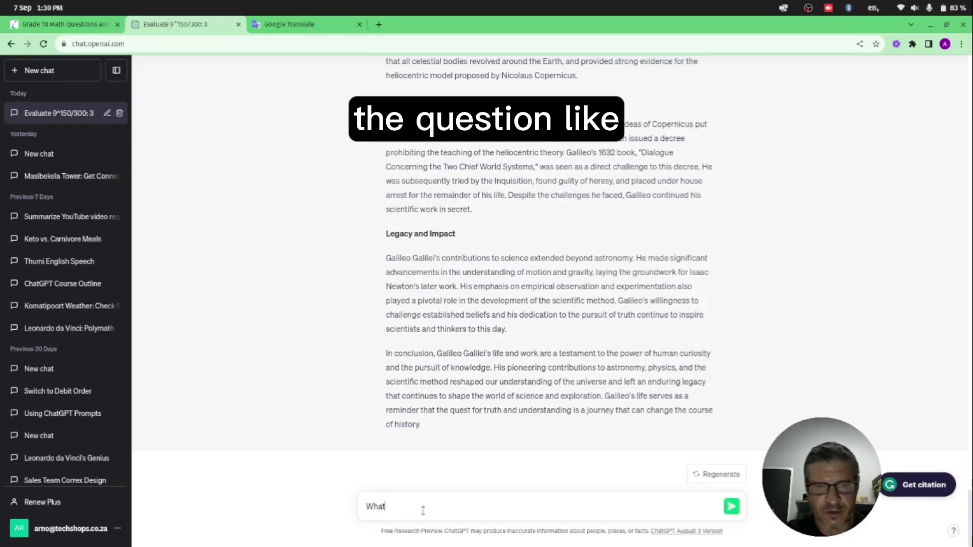
type(" games")
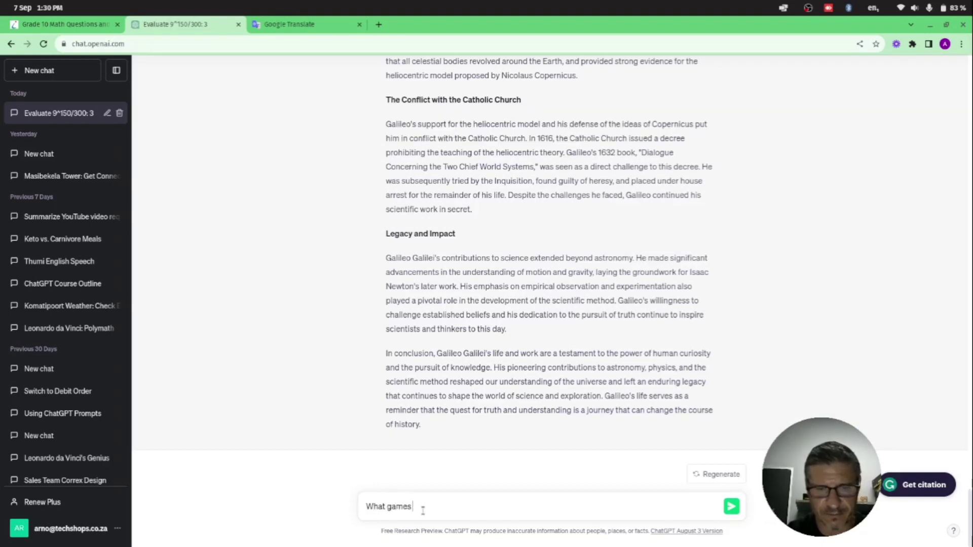
type(" can I play")
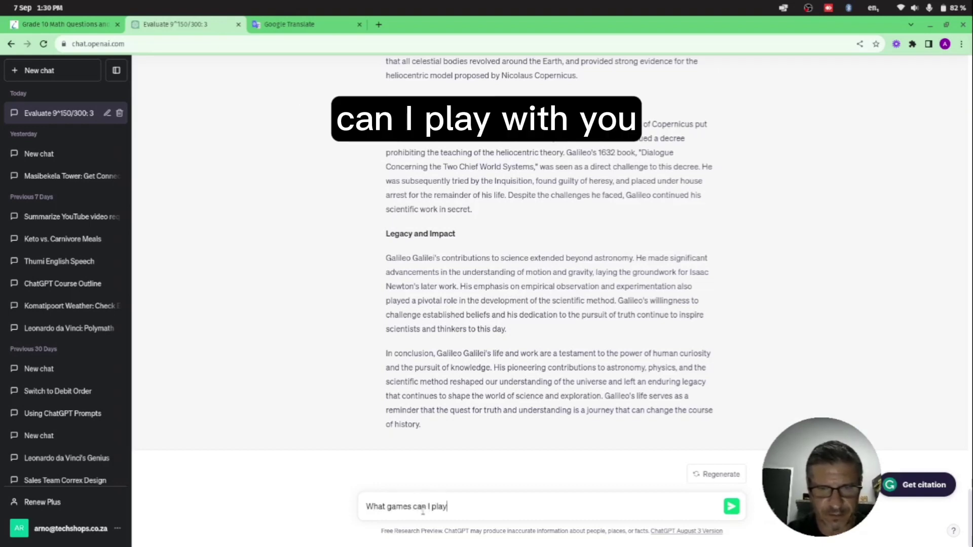
type(" with you?")
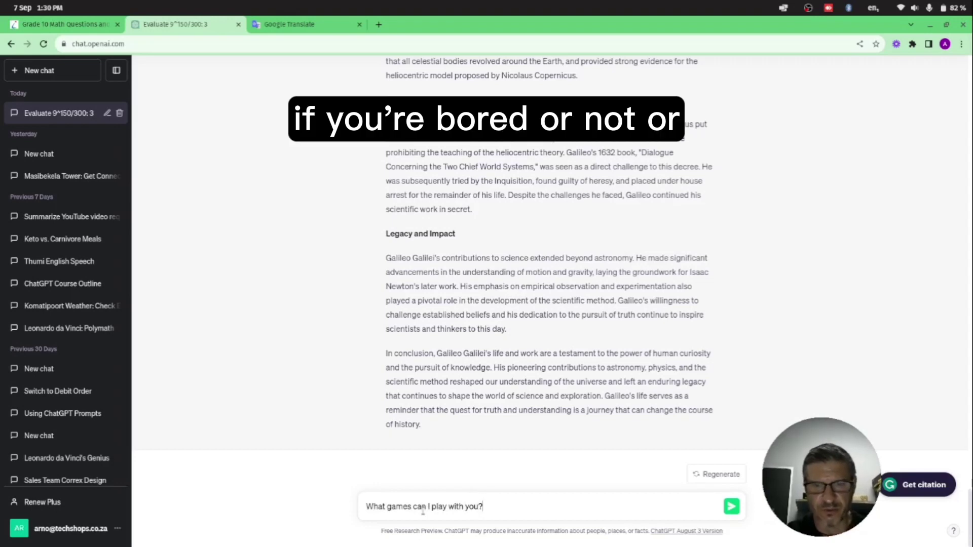
key("Return")
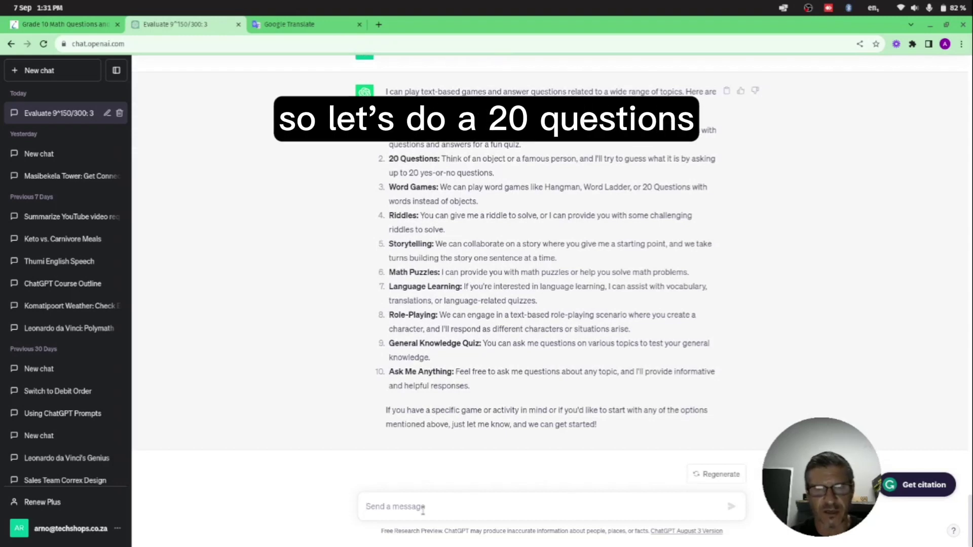
- Send 'Lets play 20 questions', then 'You start' so ChatGPT asks first
type("Lets")
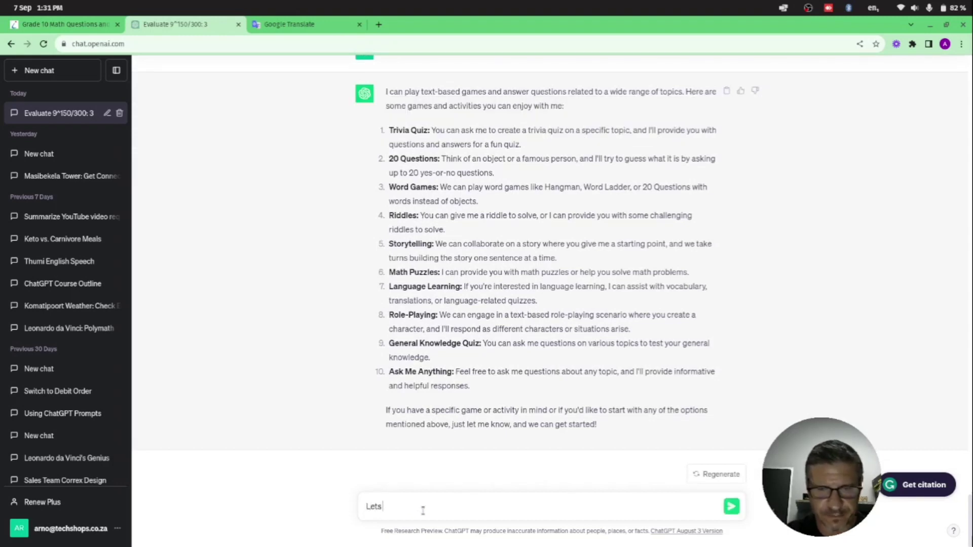
type(" play 20 ")
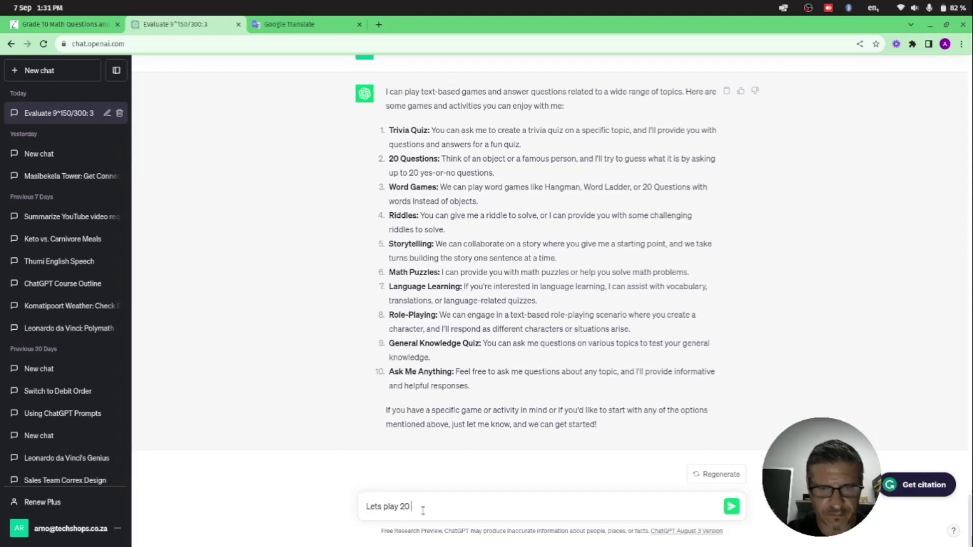
type("questions")
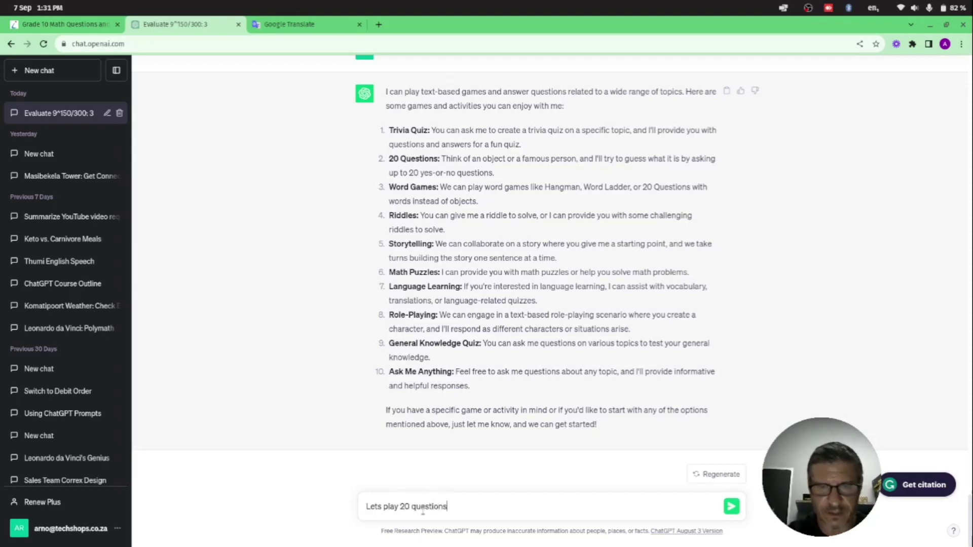
key("Return")
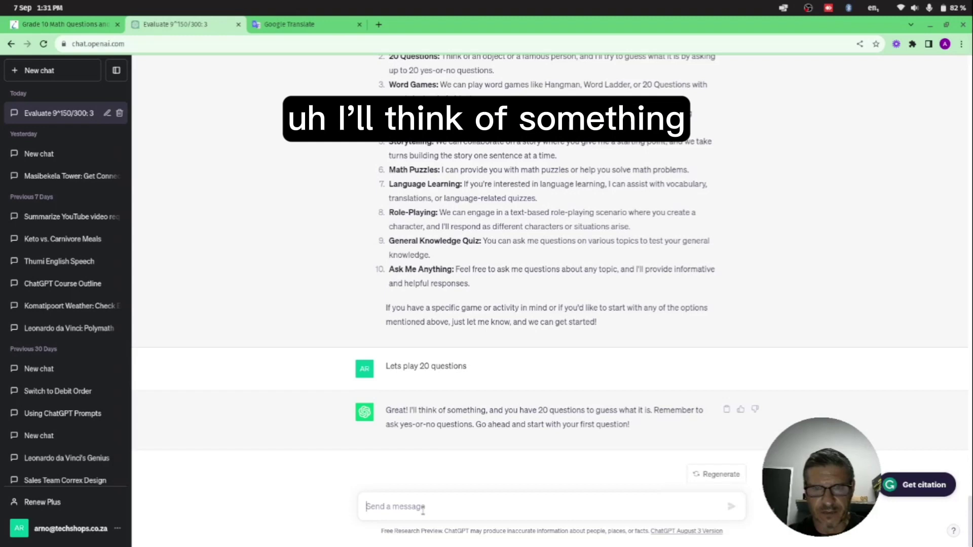
type("You")
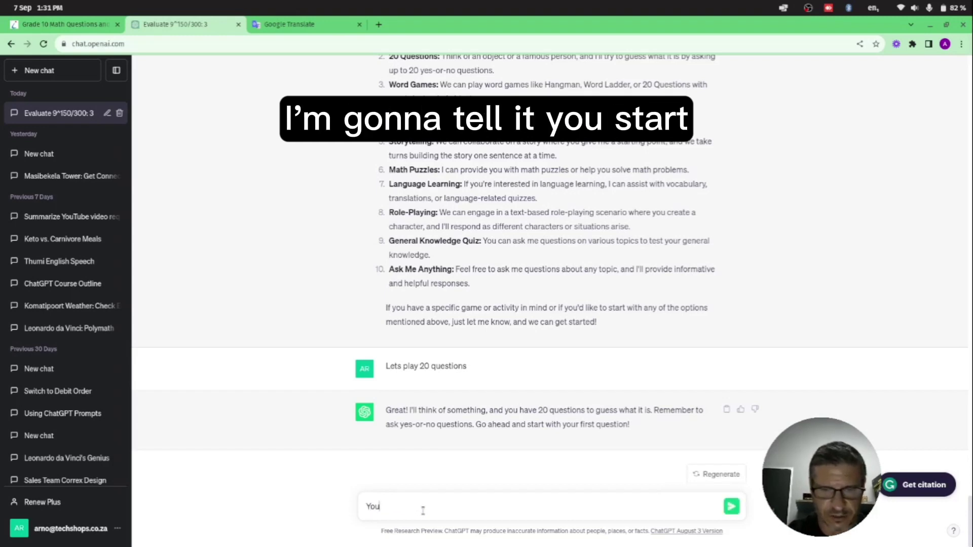
type(" start")
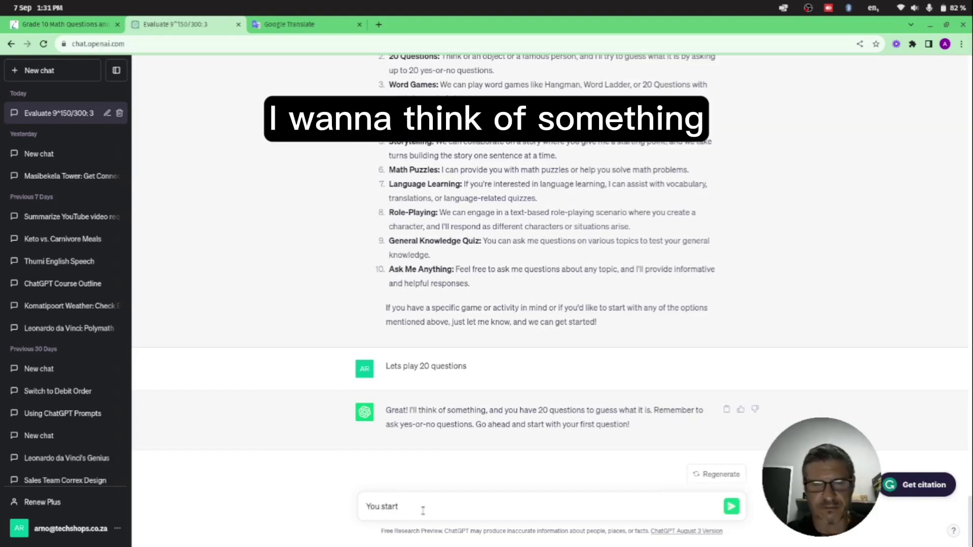
key("Return")
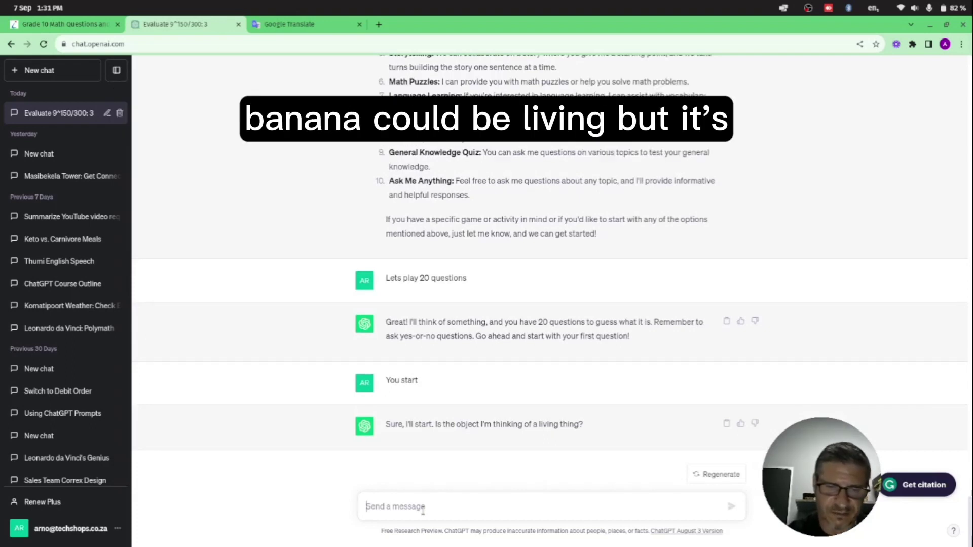
- Answer No (living thing), No (man-made), Yes (found in nature)
type("No")
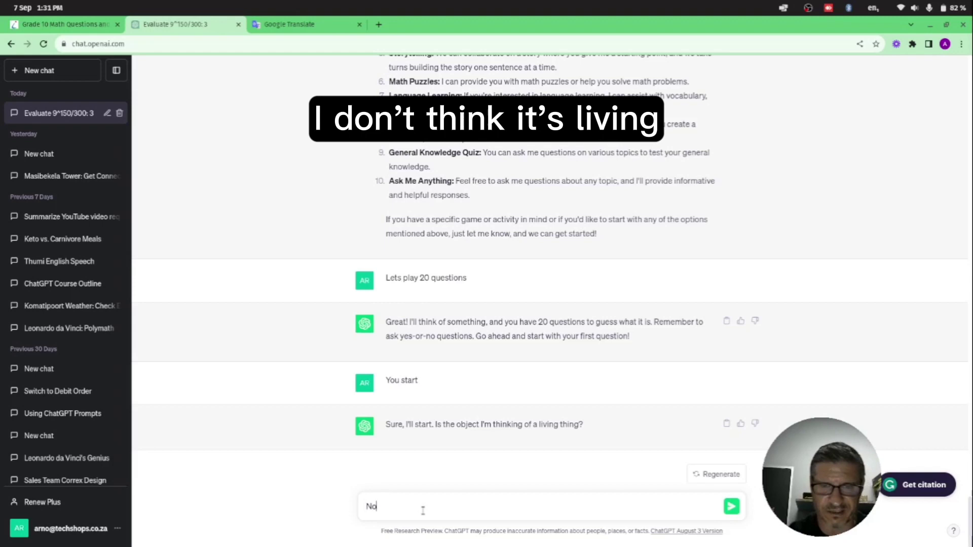
key("Return")
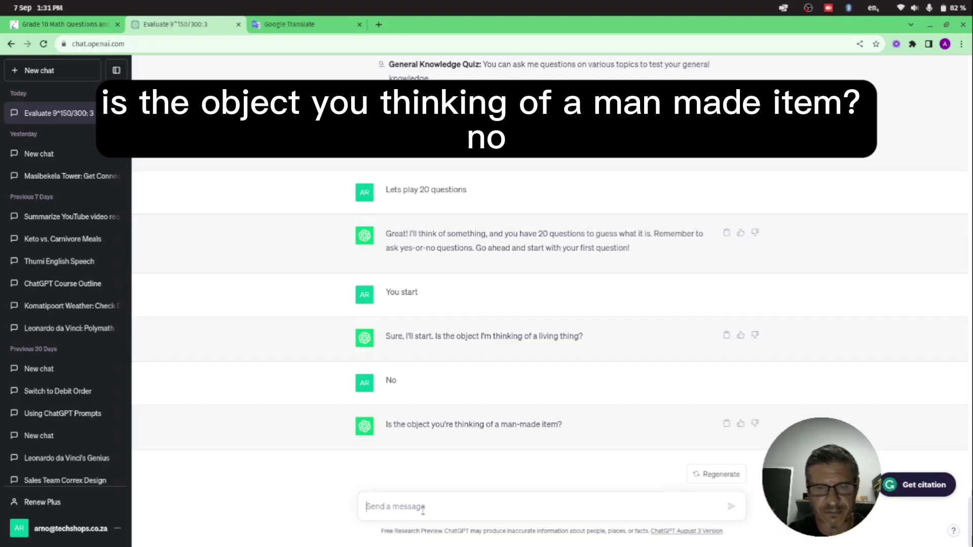
type("No")
key("Return")
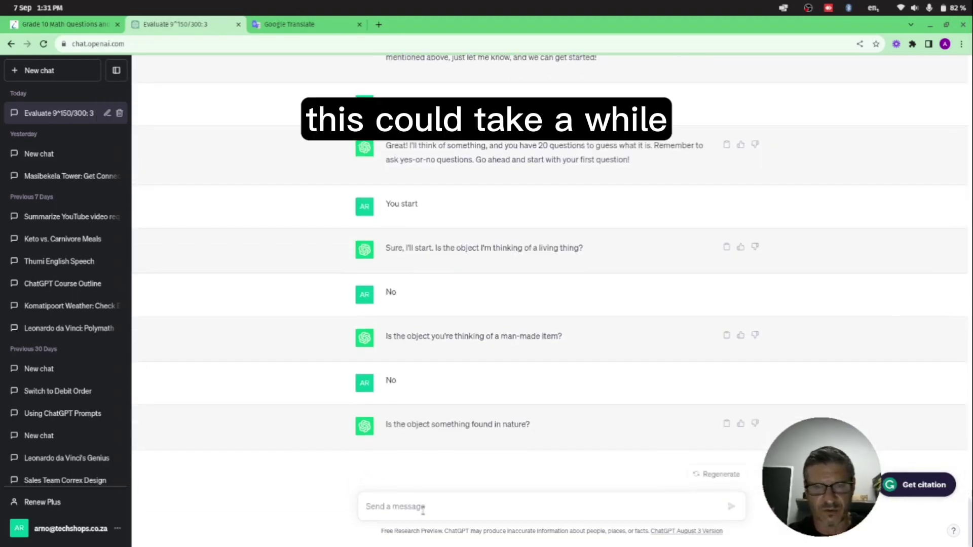
type("Yes")
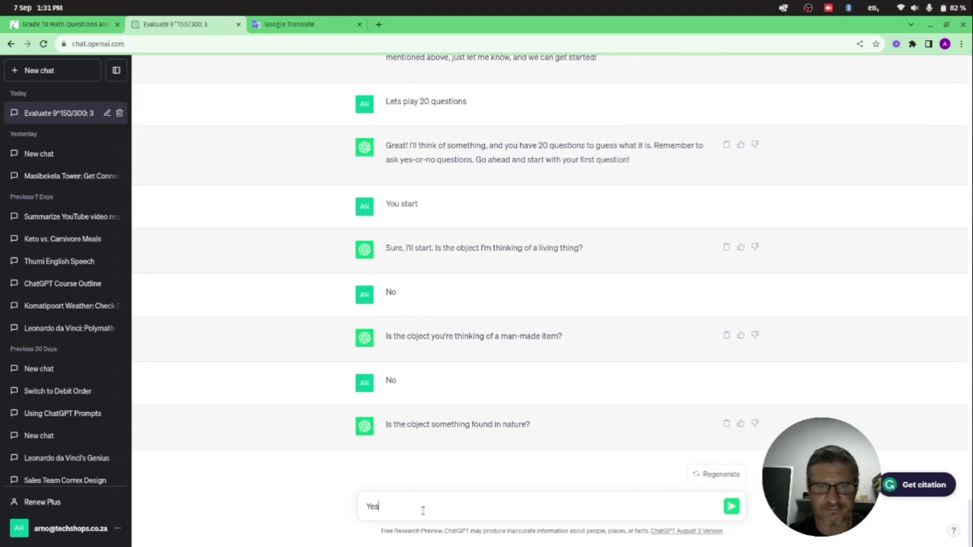
key("Return")
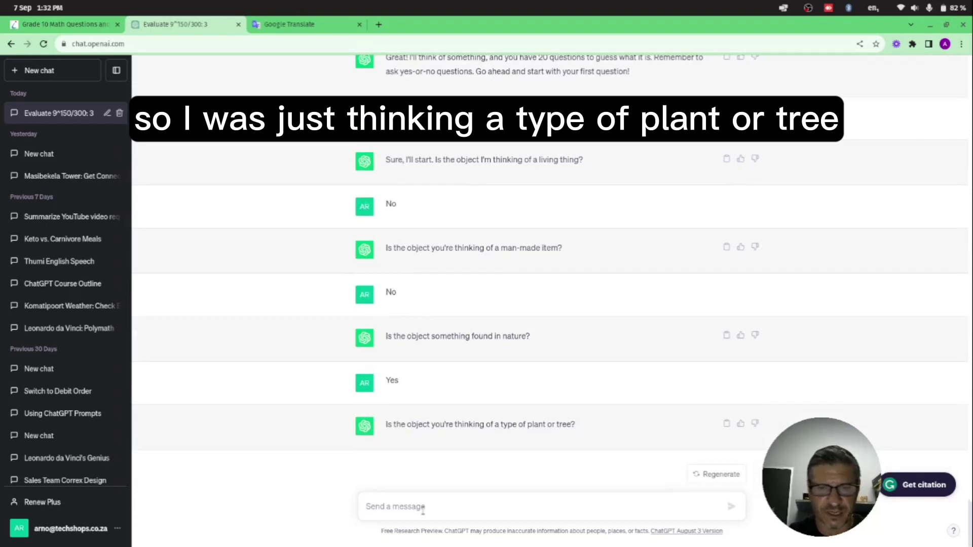
- Reply 'Its a fruit', no to red/green, yes to yellow, and confirm the banana guess
type("Its a ferui")
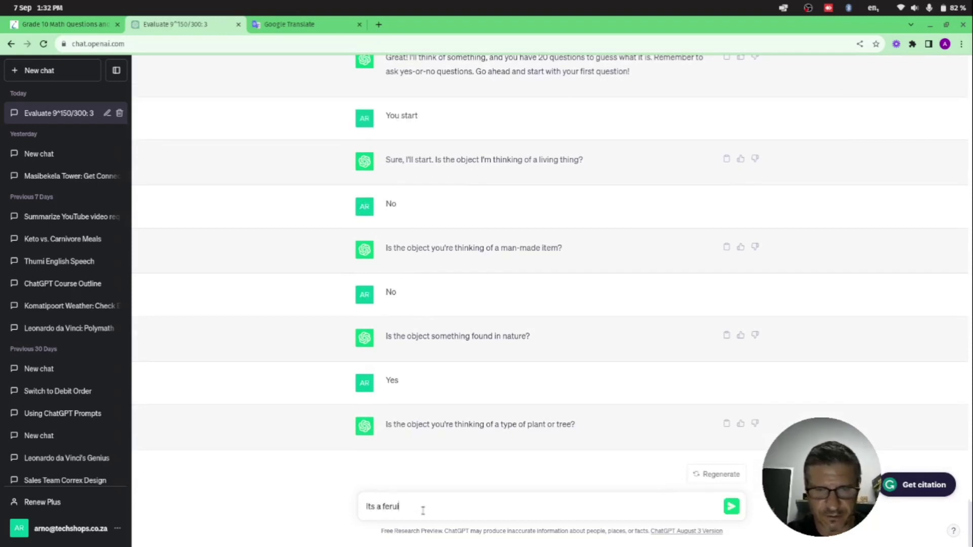
key("BackSpace")
key("BackSpace")
key("BackSpace")
key("BackSpace")
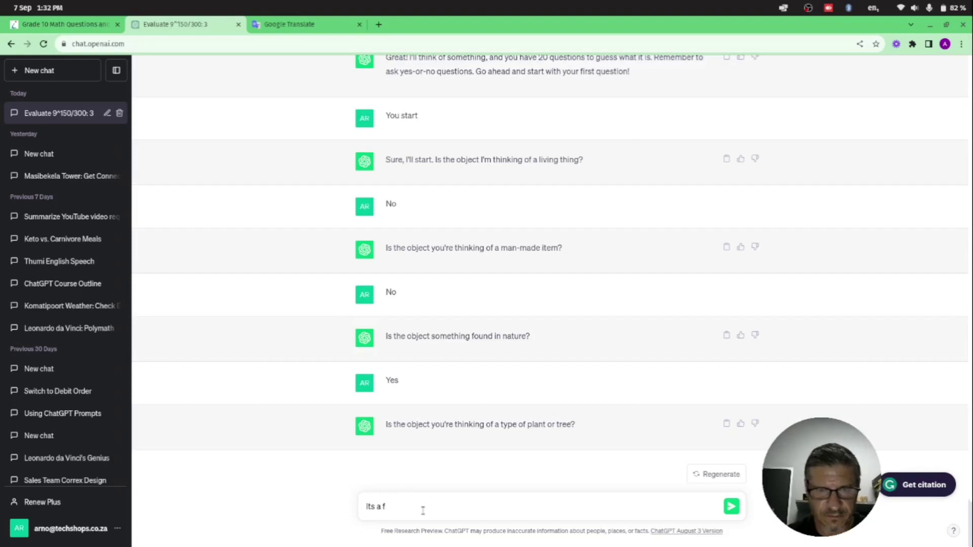
type("ruit")
key("Return")
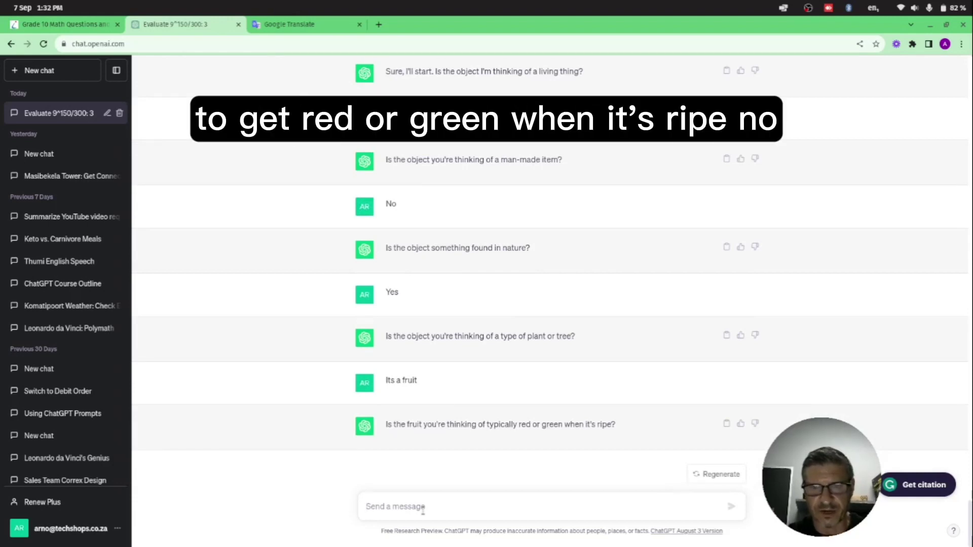
type("no")
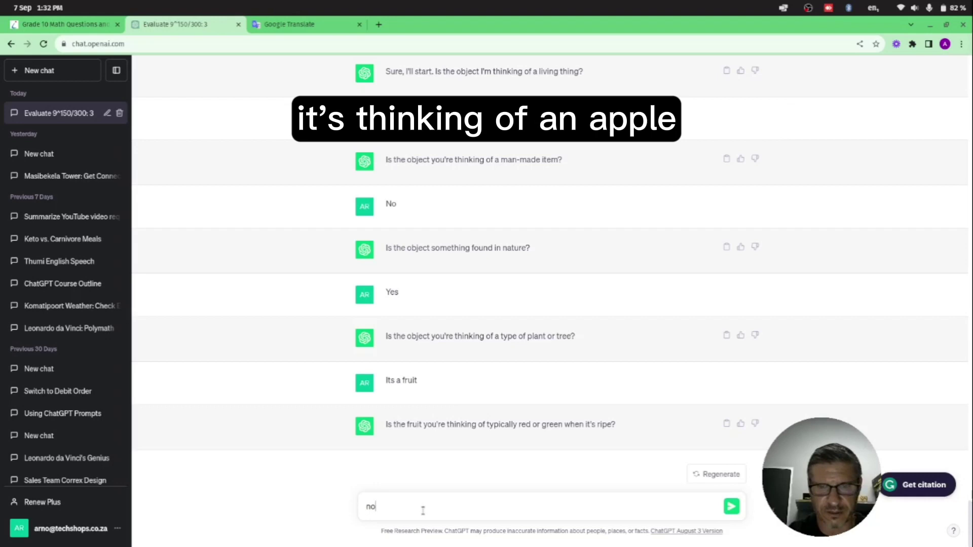
key("Return")
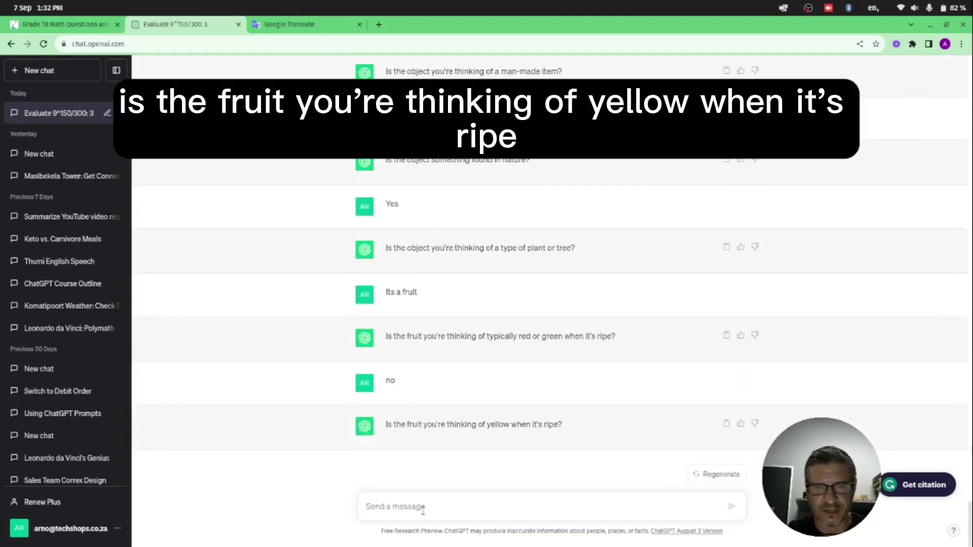
type("yes")
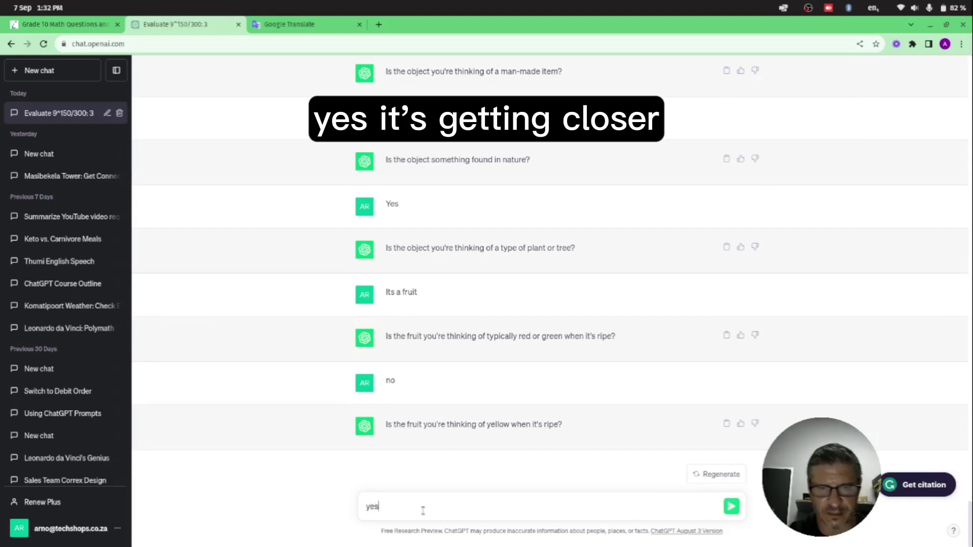
key("Return")
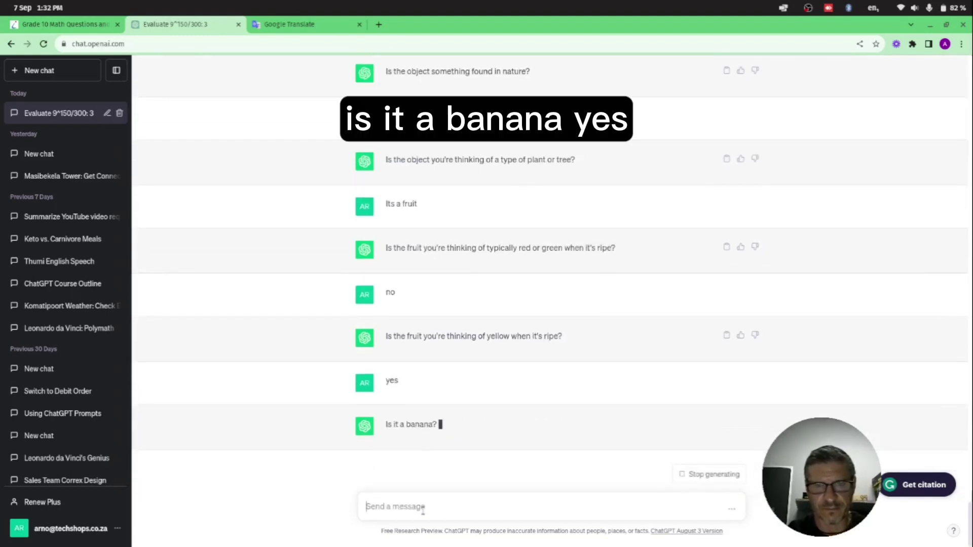
type("yes")
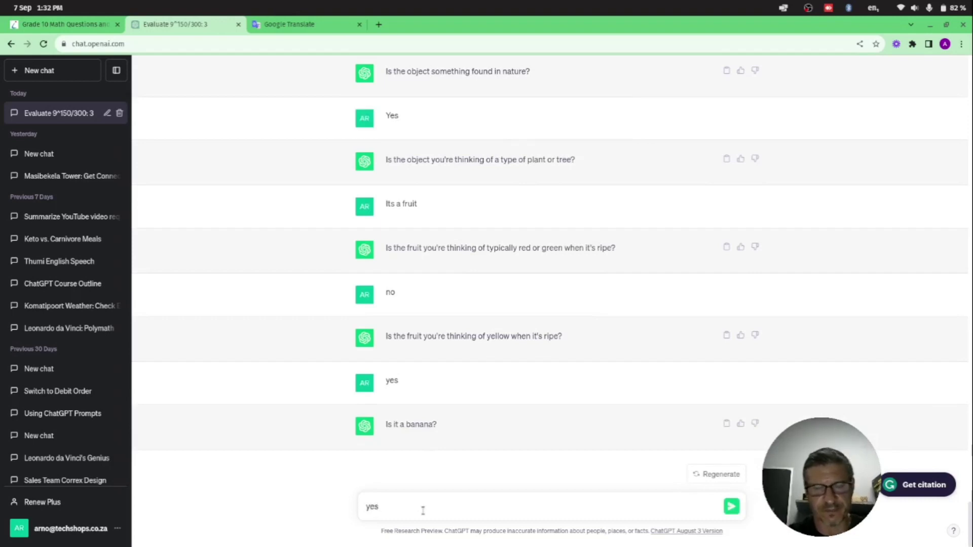
key("Return")
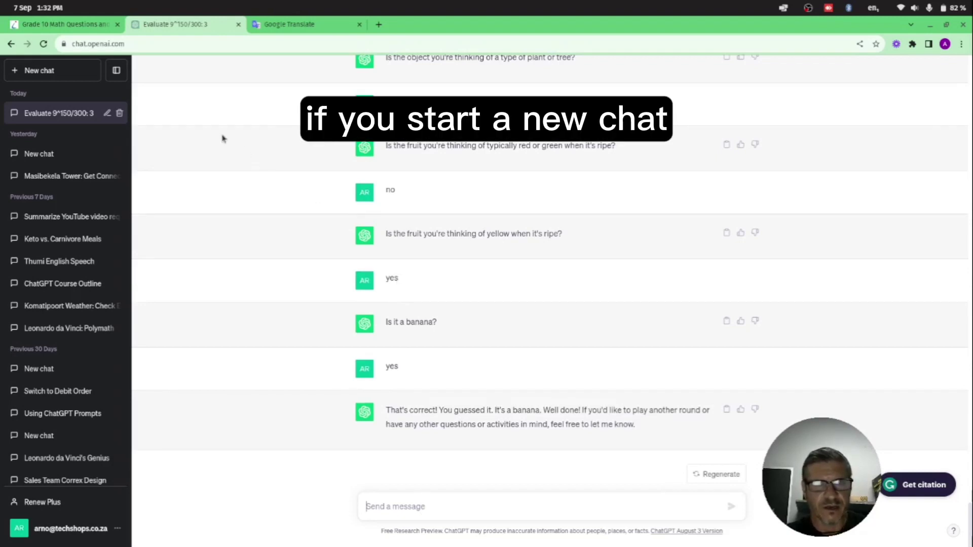
left_click(81, 71)
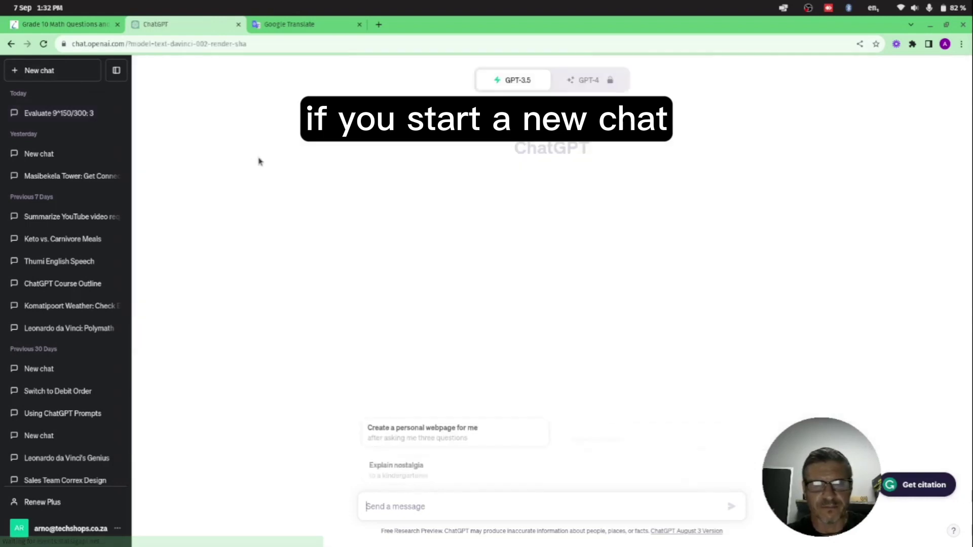